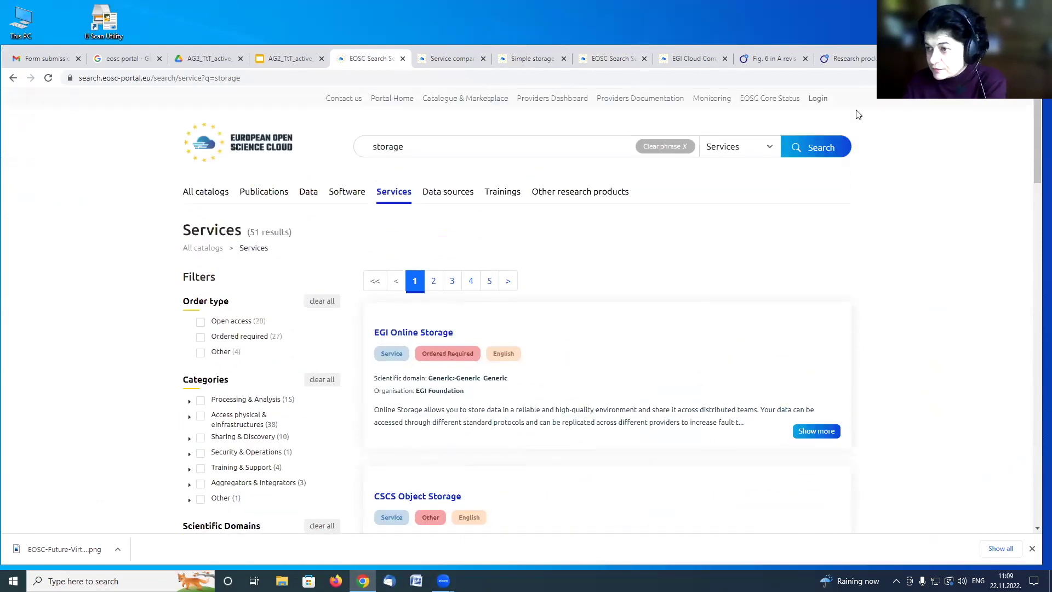
Log in to the European Open Science Cloud portal and open the EGI Cloud Compute service page.
left_click(818, 98)
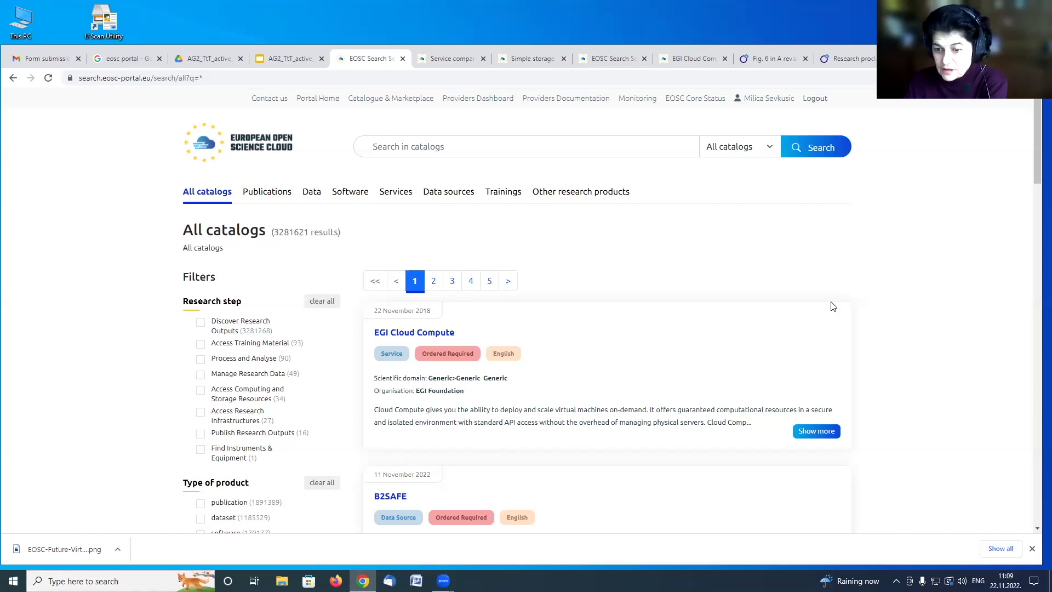
scroll(830, 307, "down", 2)
left_click(422, 229)
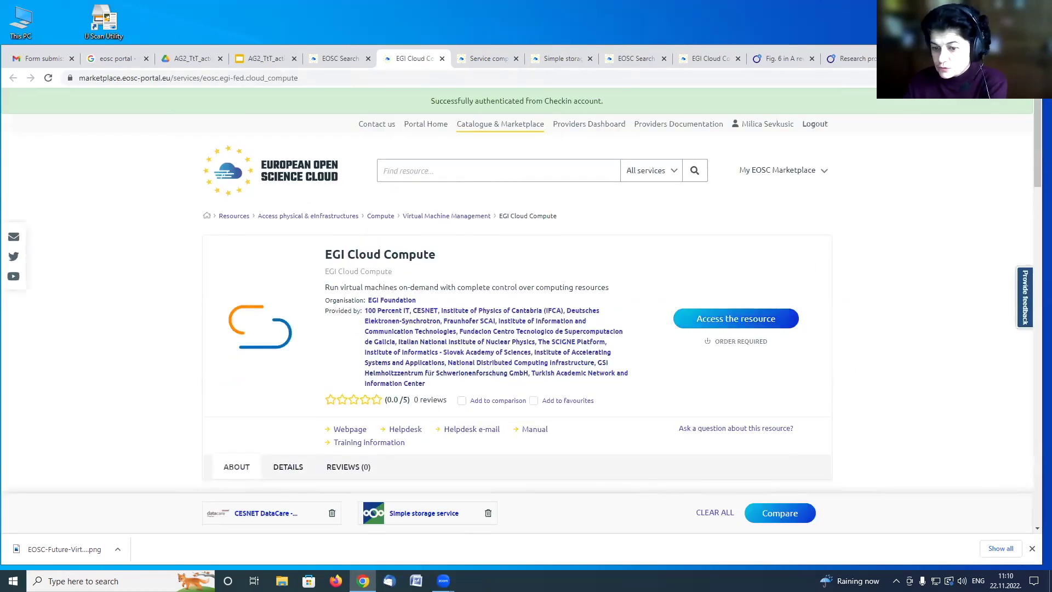
Request access to the EGI Cloud Compute resource and compare the technical parameters of the available offers.
scroll(763, 434, "down", 2)
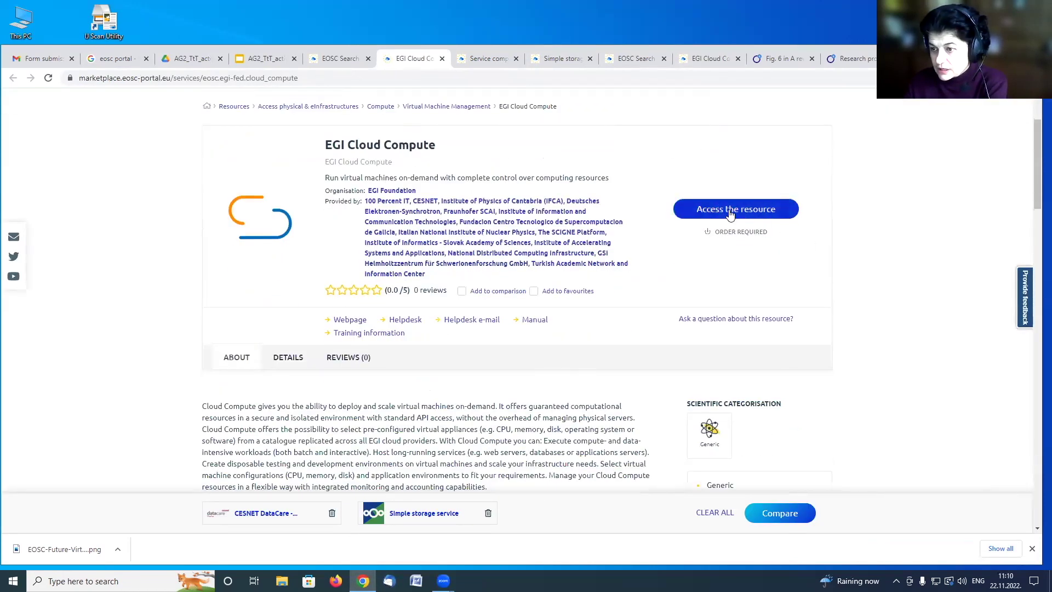
left_click(729, 213)
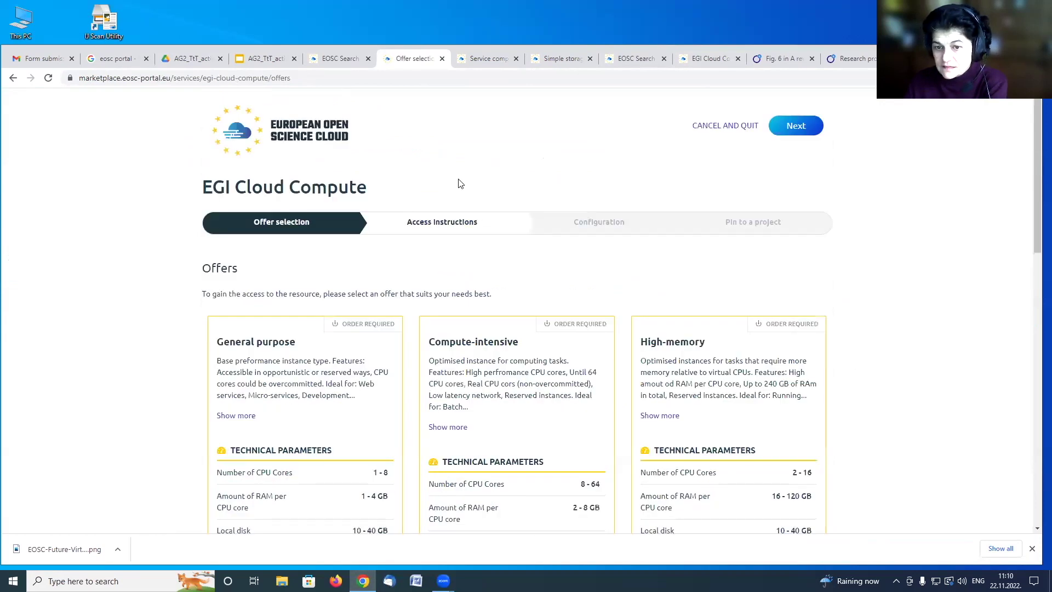
scroll(666, 275, "down", 3)
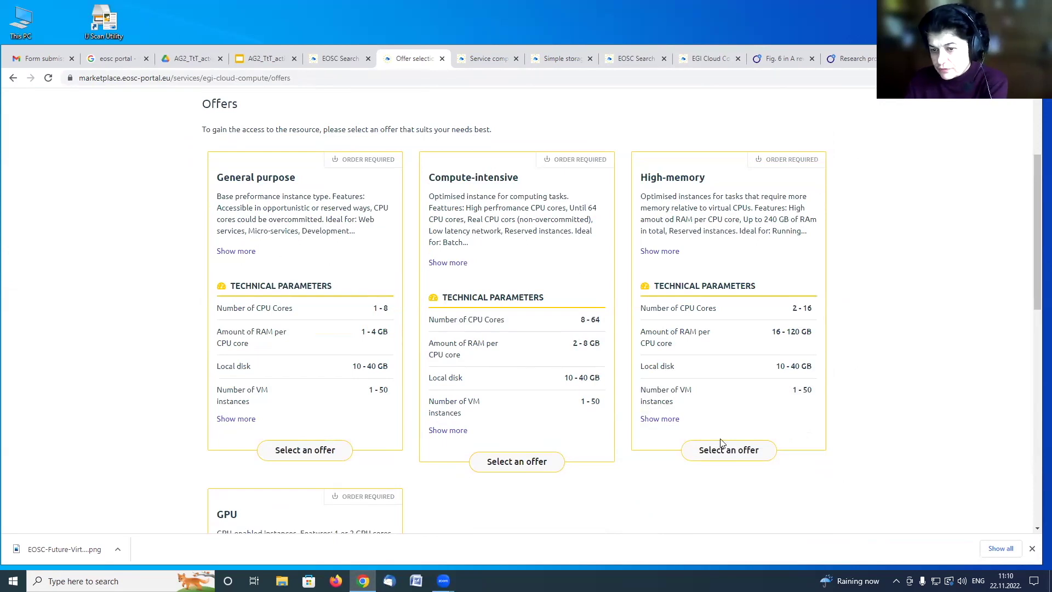
scroll(630, 384, "down", 3)
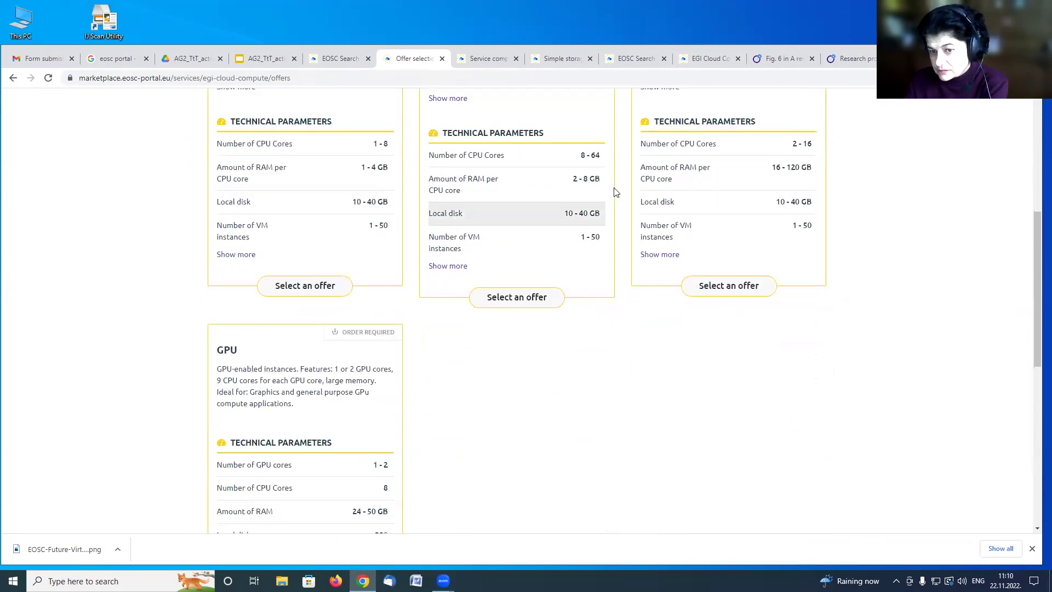
scroll(543, 189, "down", 4)
scroll(553, 230, "up", 5)
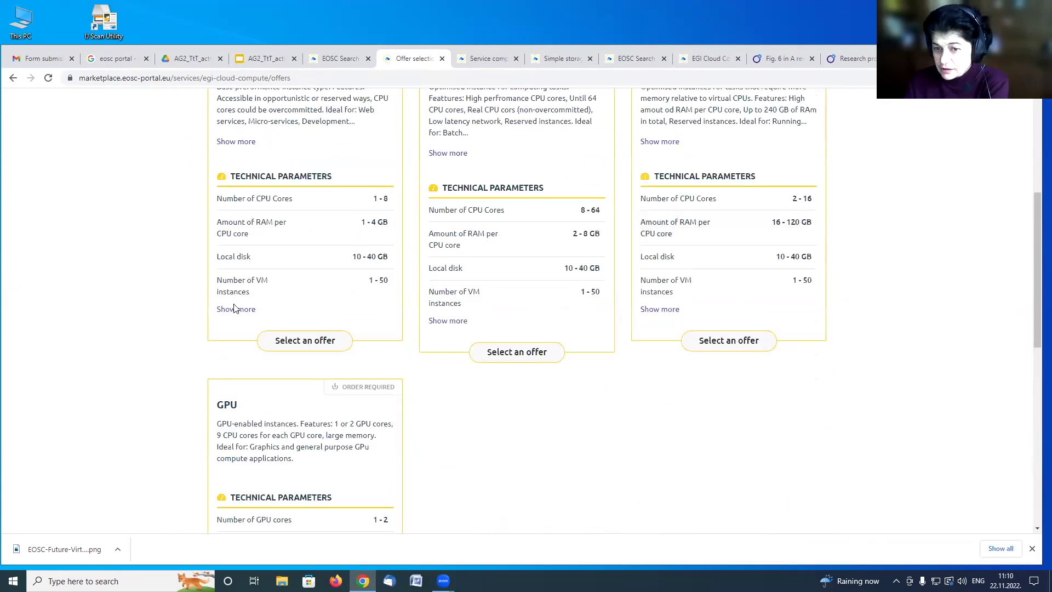
scroll(333, 329, "up", 4)
scroll(626, 371, "down", 2)
scroll(234, 464, "down", 1)
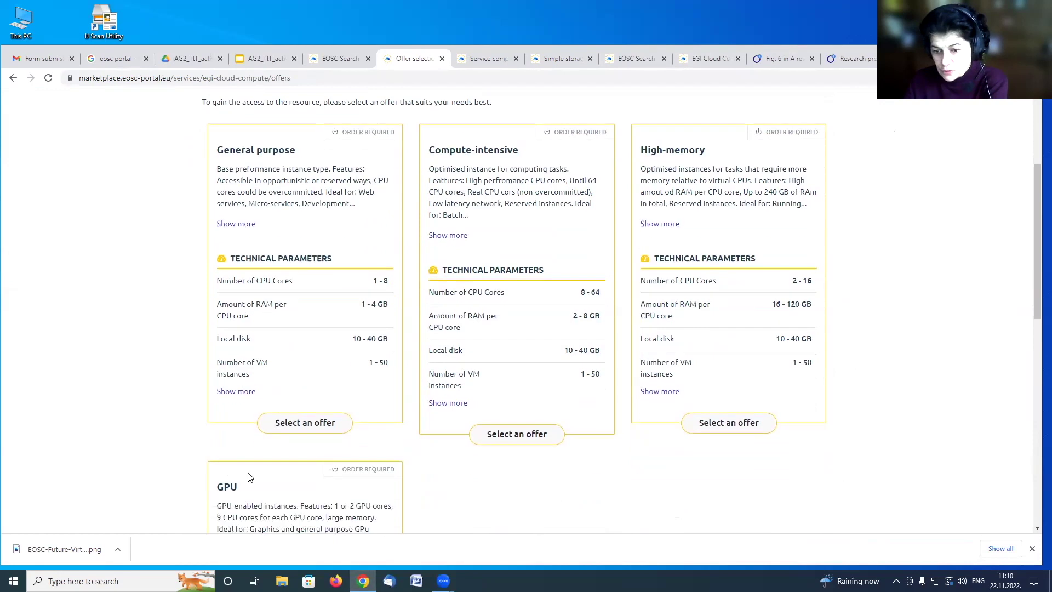
Select the General purpose offer and proceed through the access instructions to the configuration stage.
left_click(310, 398)
scroll(360, 308, "up", 2)
scroll(360, 308, "up", 2)
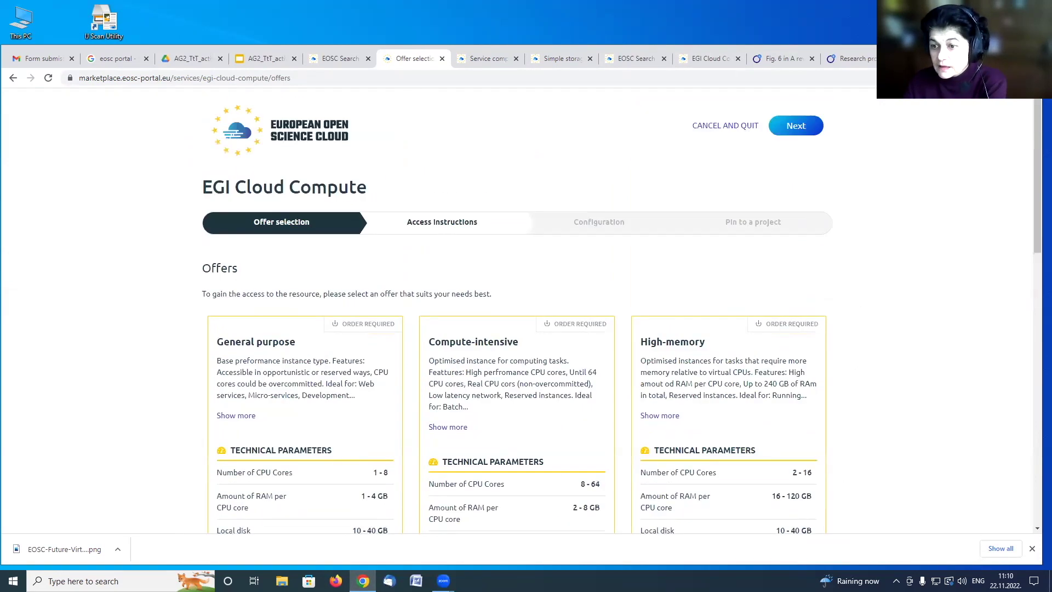
scroll(763, 484, "down", 6)
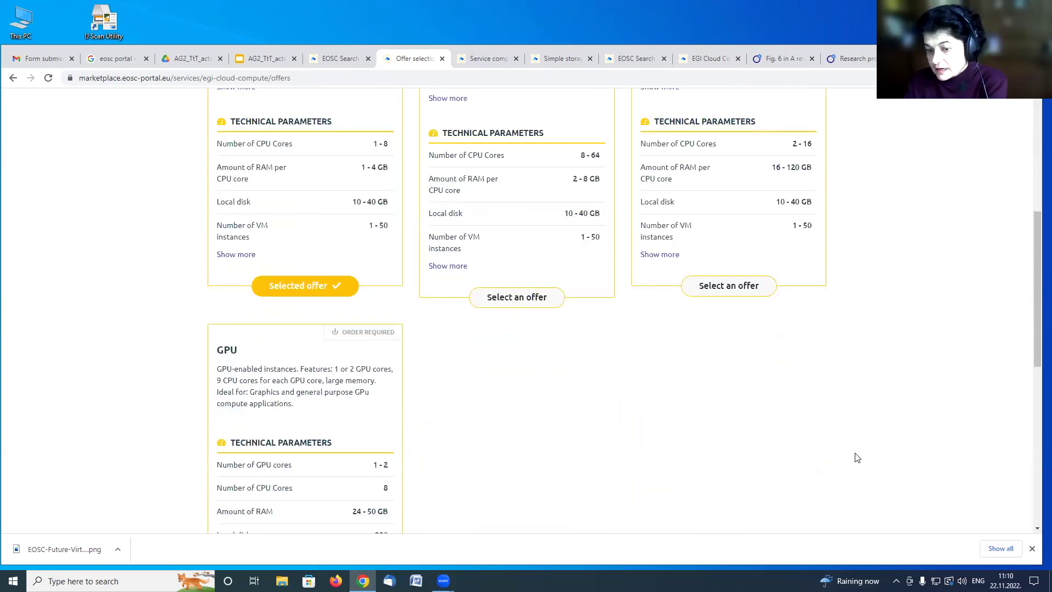
scroll(876, 439, "up", 6)
left_click(807, 130)
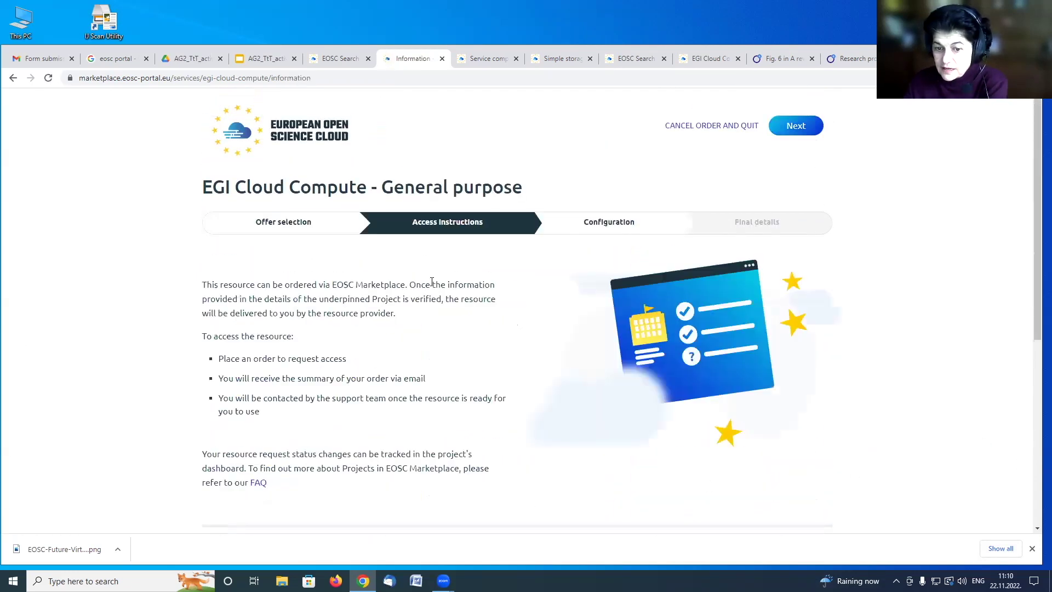
scroll(520, 350, "down", 3)
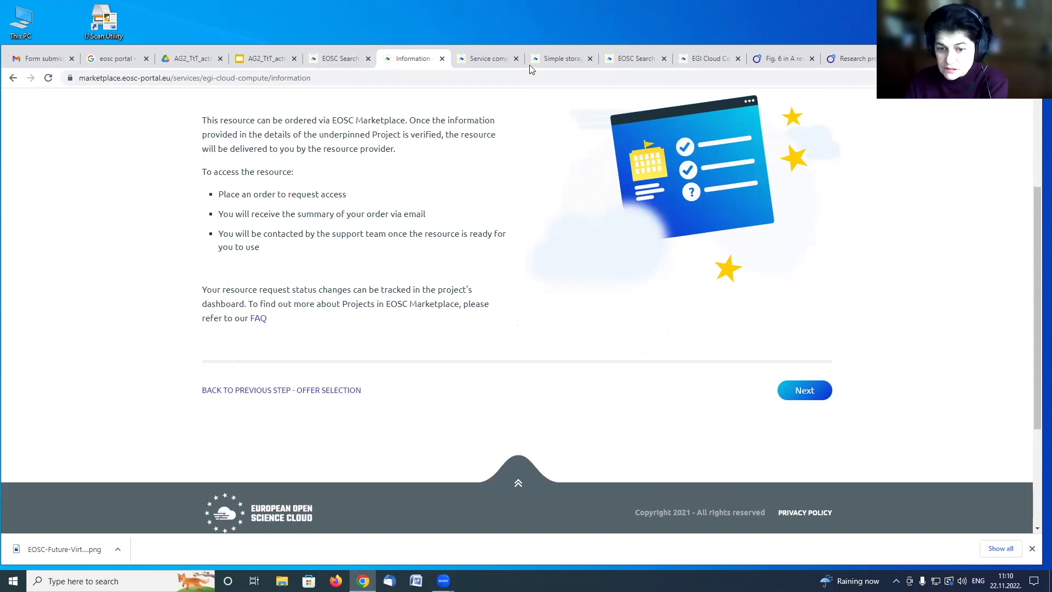
left_click(805, 390)
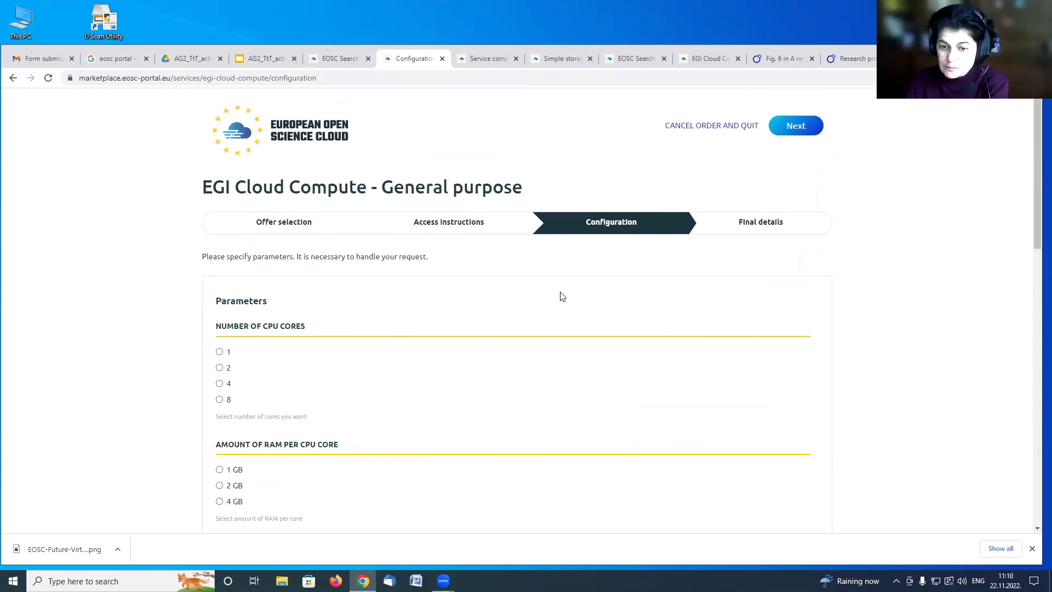
Configure the order with 2 CPU cores, 2 GB of RAM per core and a 20 GB local disk.
left_click(219, 367)
scroll(460, 509, "down", 3)
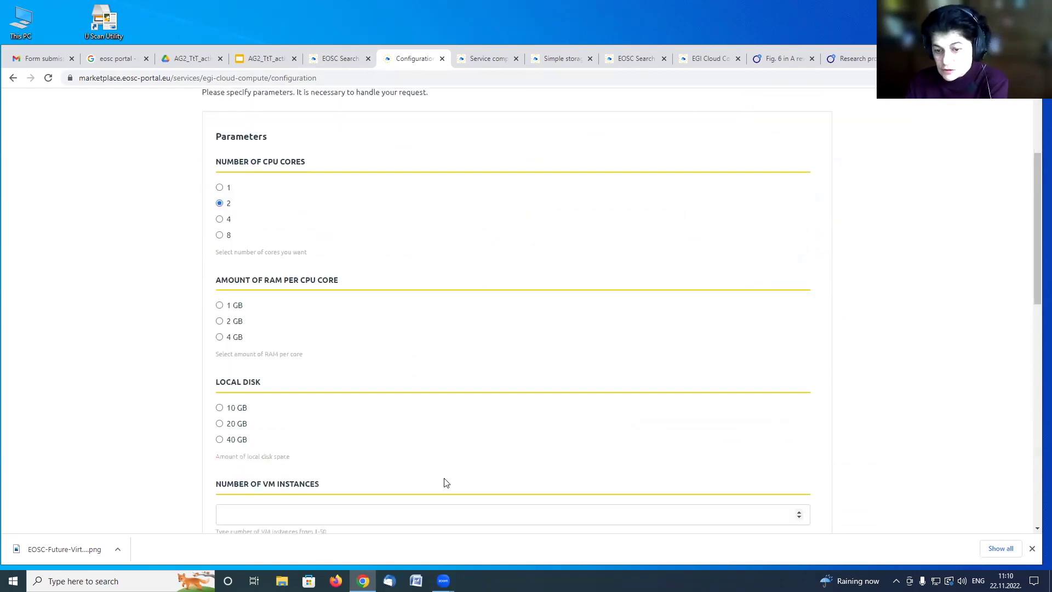
left_click(226, 323)
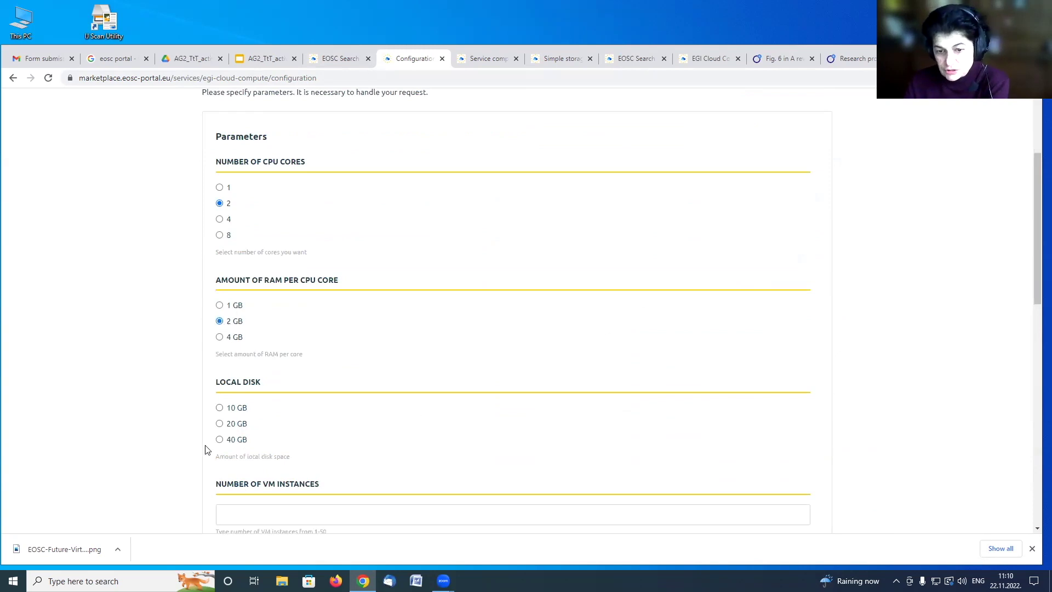
scroll(214, 441, "down", 3)
left_click(220, 260)
Set the access type to reserved, the service start to 30-11-2022 and the number of days to 30, and submit the configuration.
scroll(477, 369, "down", 1)
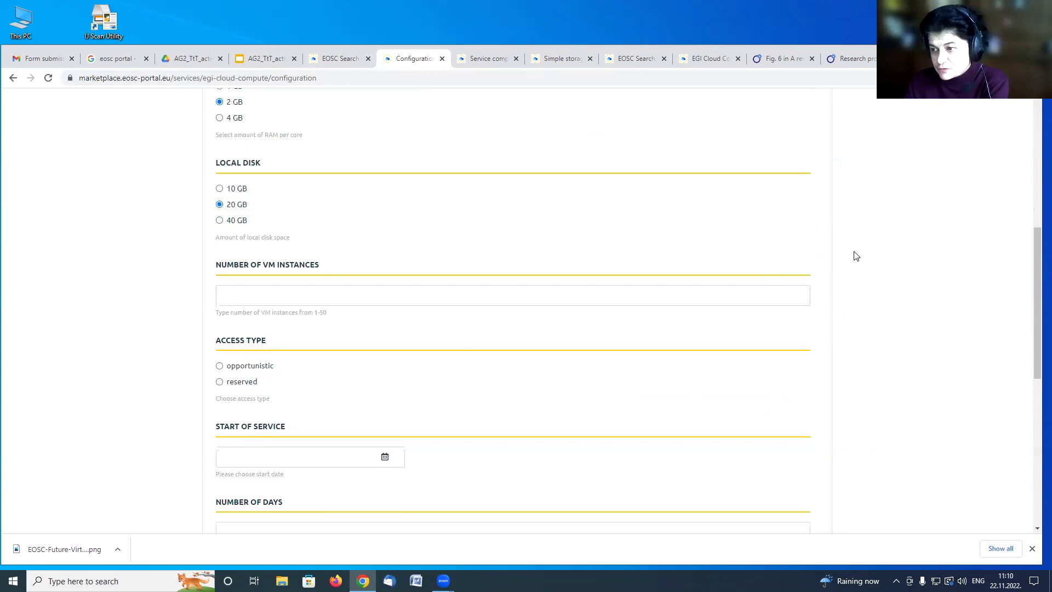
left_click(220, 381)
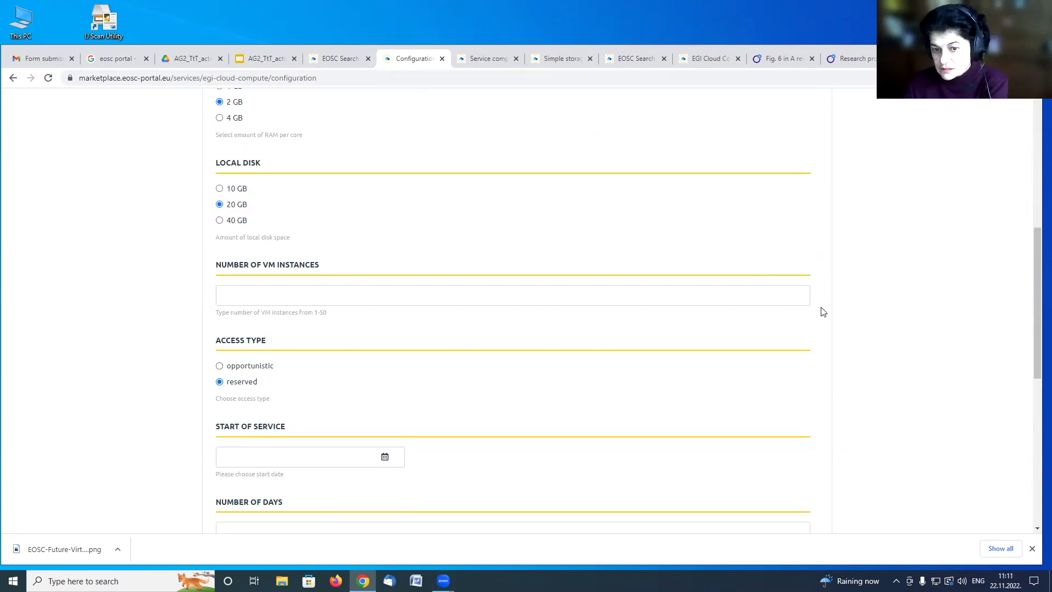
scroll(292, 347, "down", 3)
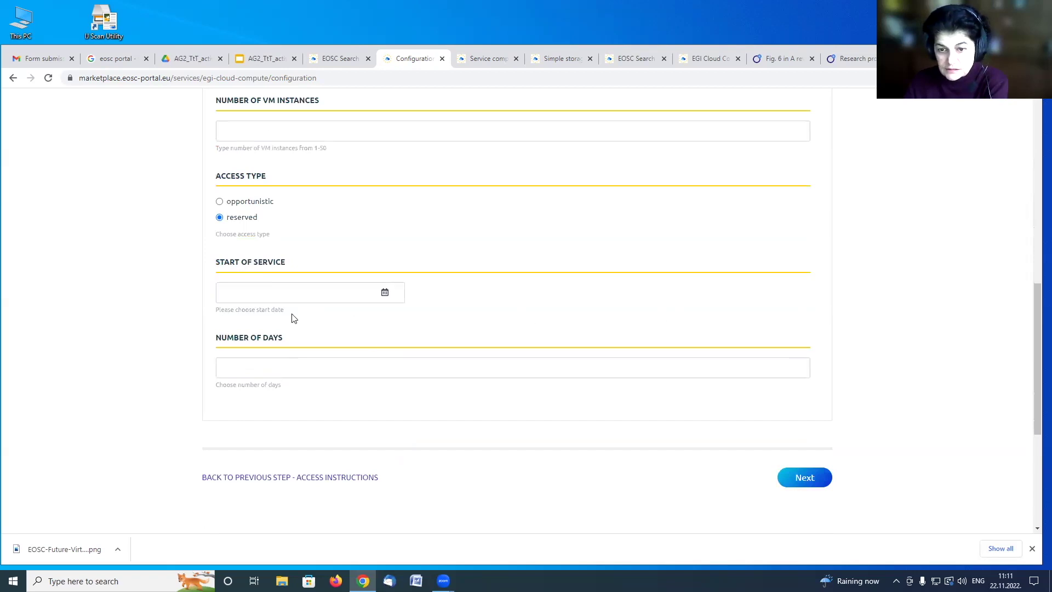
left_click(305, 294)
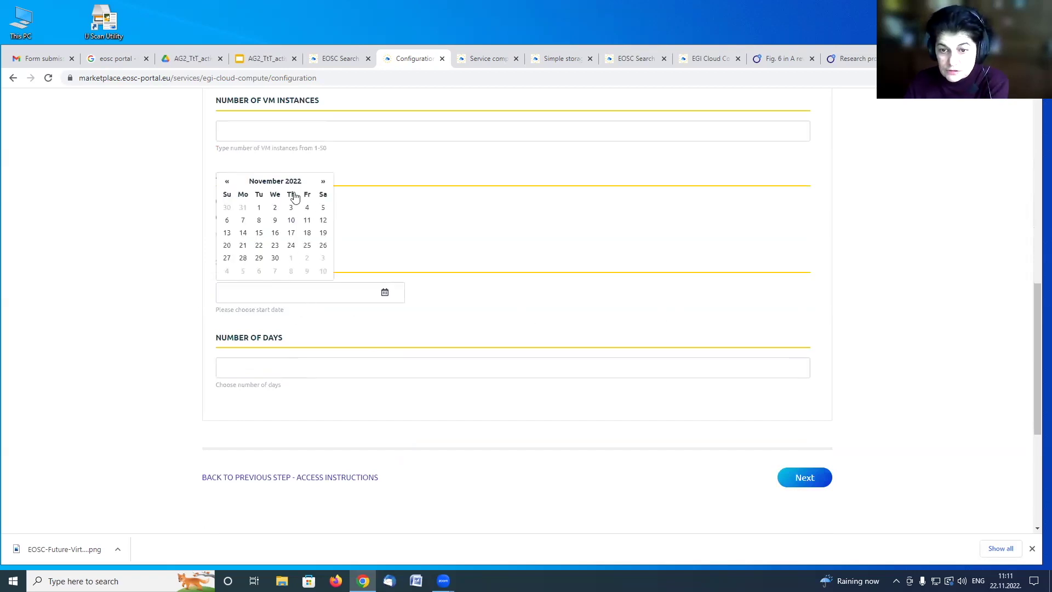
left_click(276, 258)
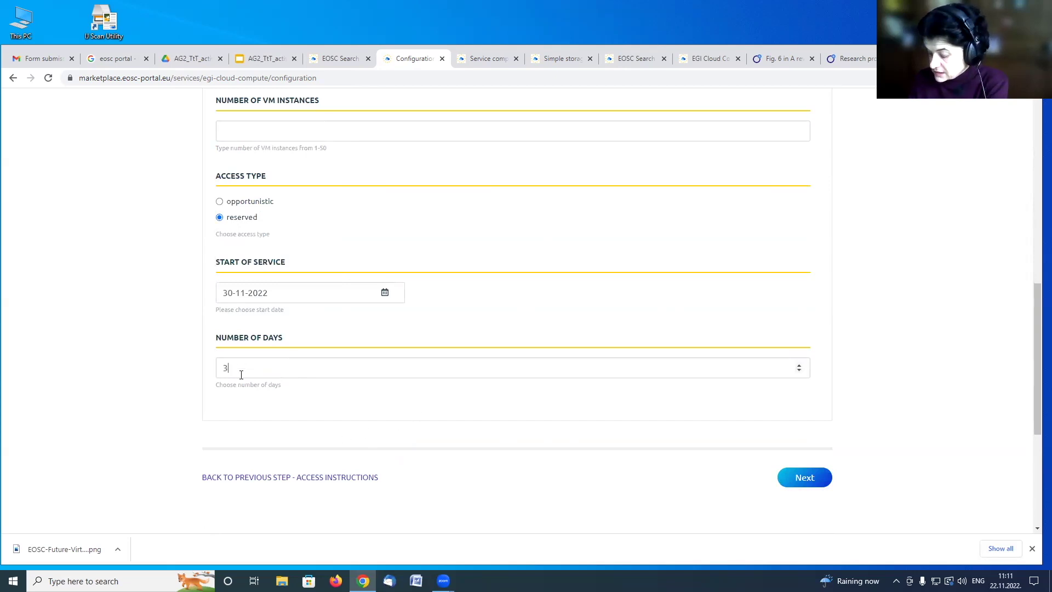
left_click(285, 364)
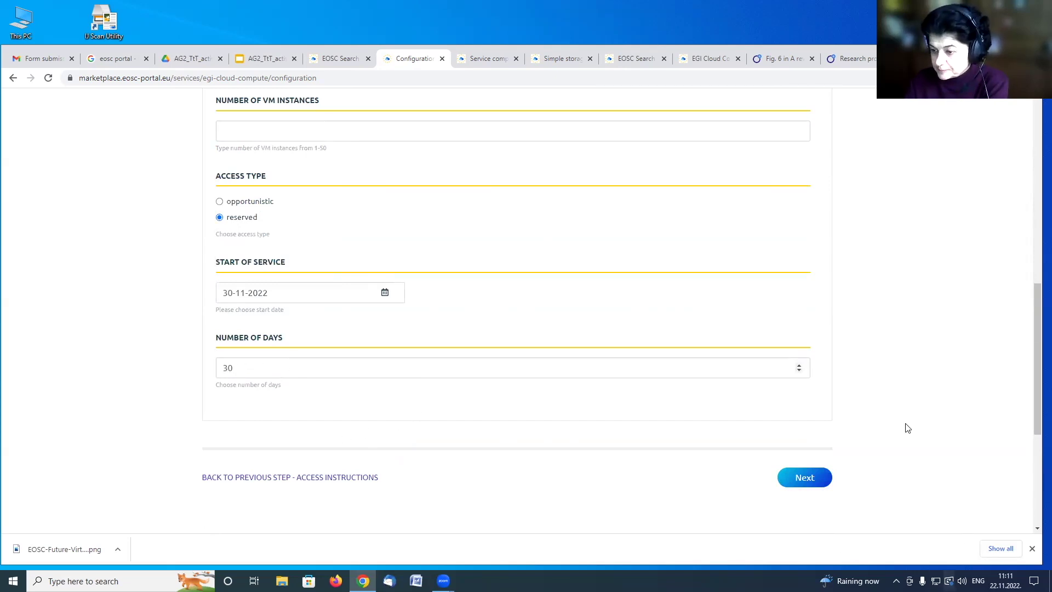
left_click(806, 479)
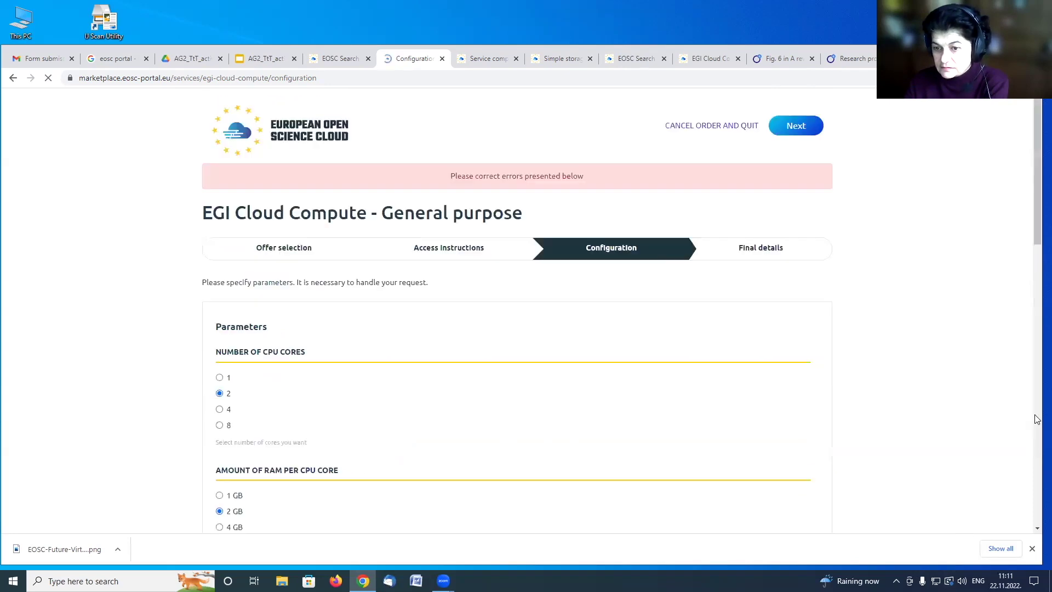
Set the number of VM instances to 20 and continue to the final details.
scroll(444, 318, "down", 5)
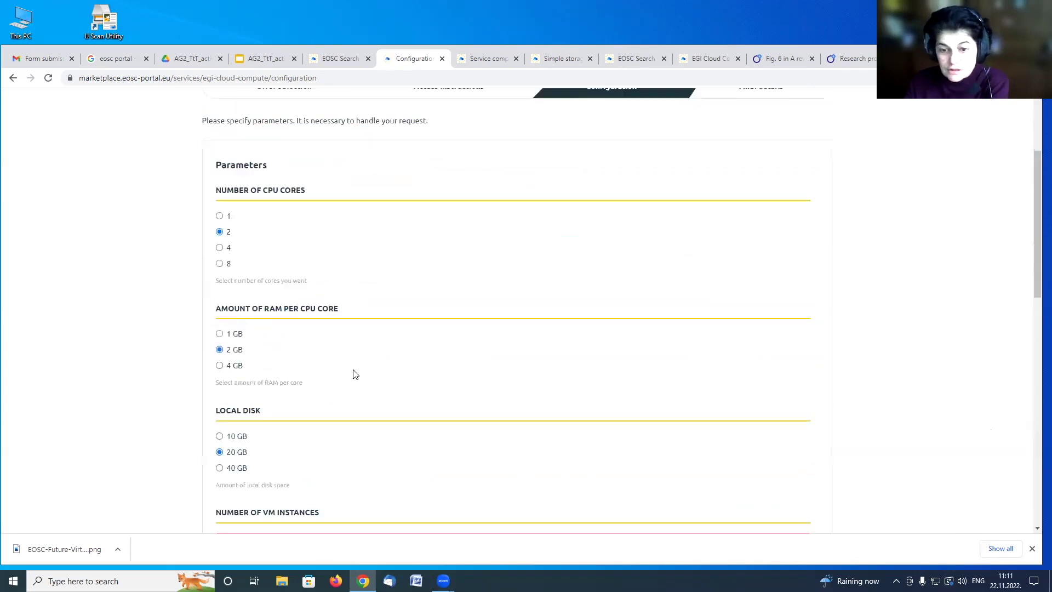
left_click(223, 428)
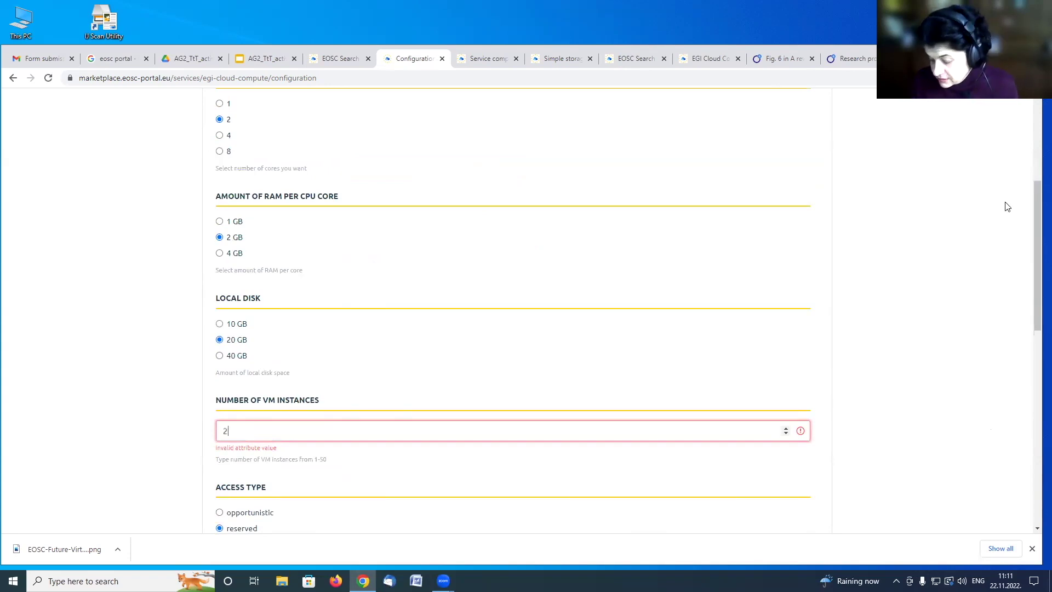
scroll(756, 384, "down", 9)
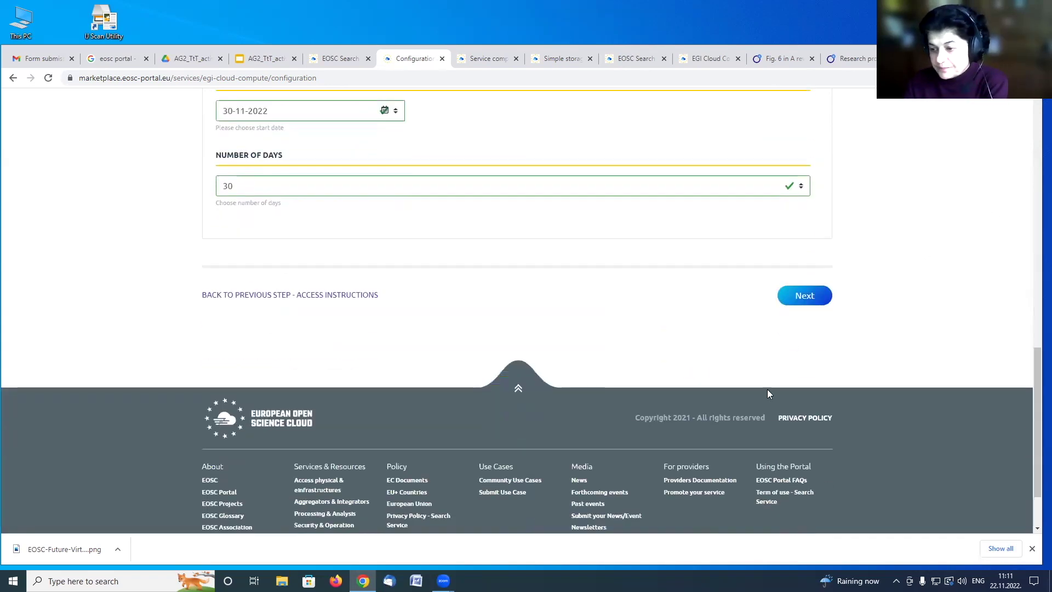
left_click(806, 297)
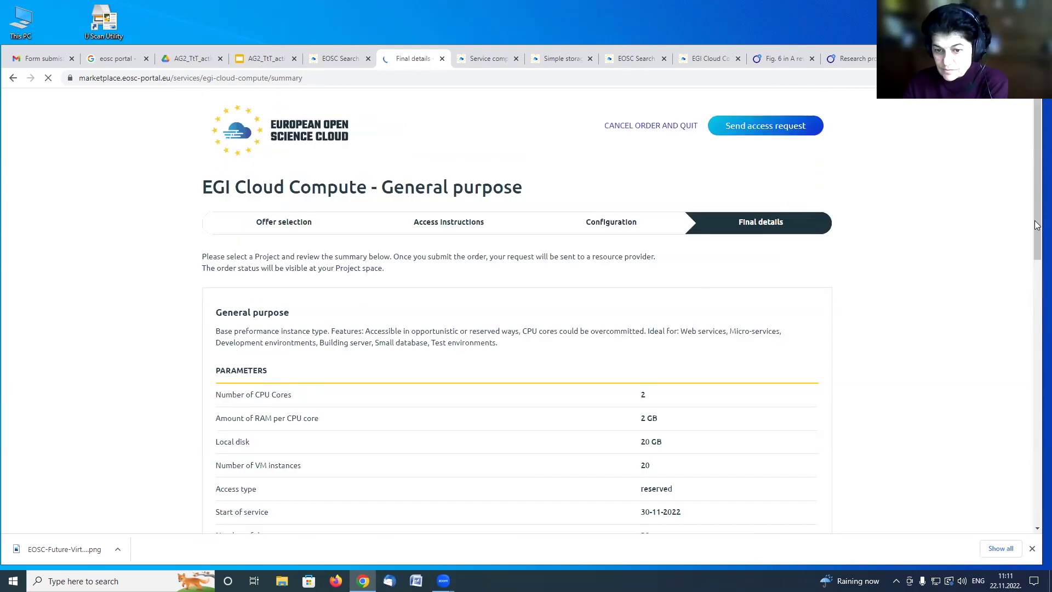
Review the order summary and assign the resource to the EOSC Future project.
scroll(712, 415, "down", 2)
scroll(685, 419, "down", 2)
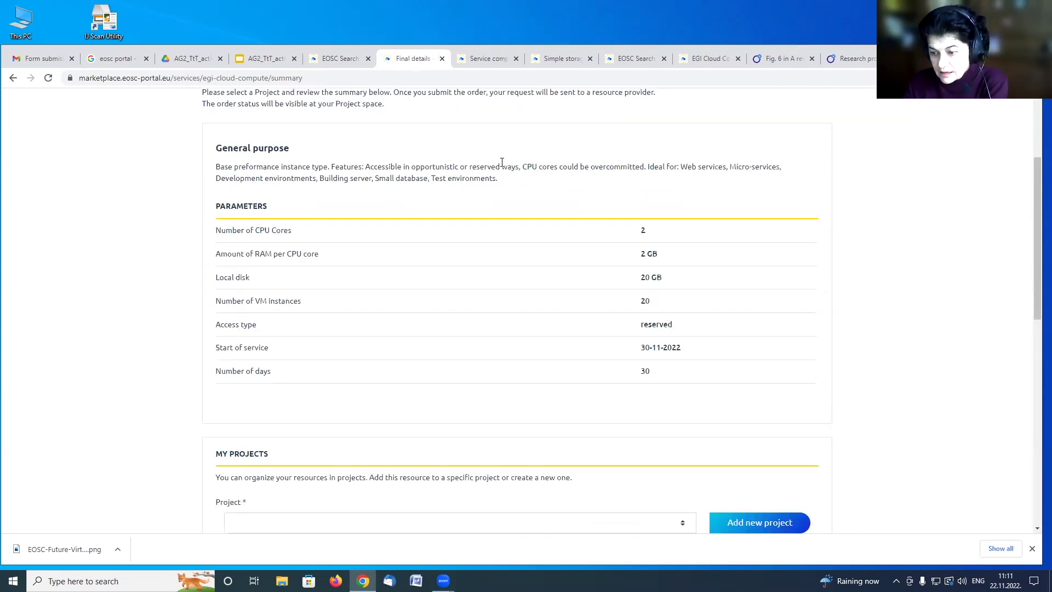
scroll(540, 348, "down", 3)
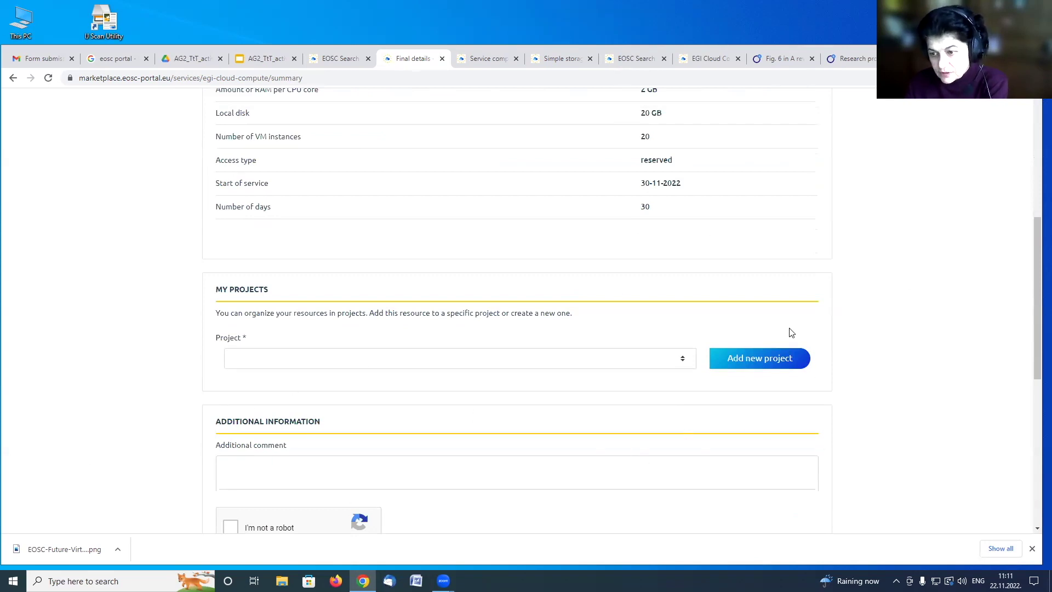
scroll(705, 374, "up", 6)
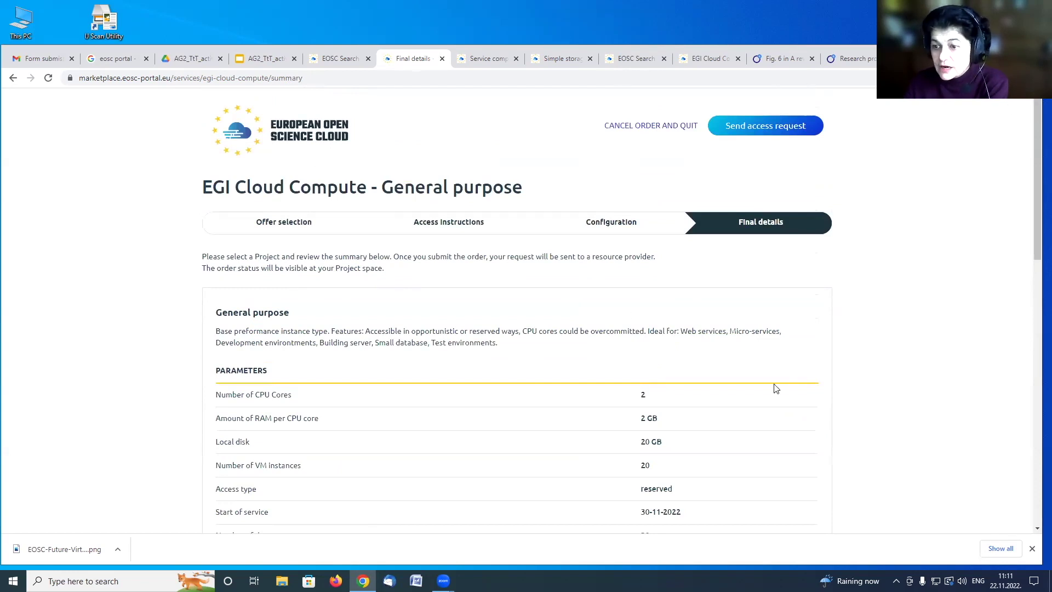
scroll(822, 340, "down", 9)
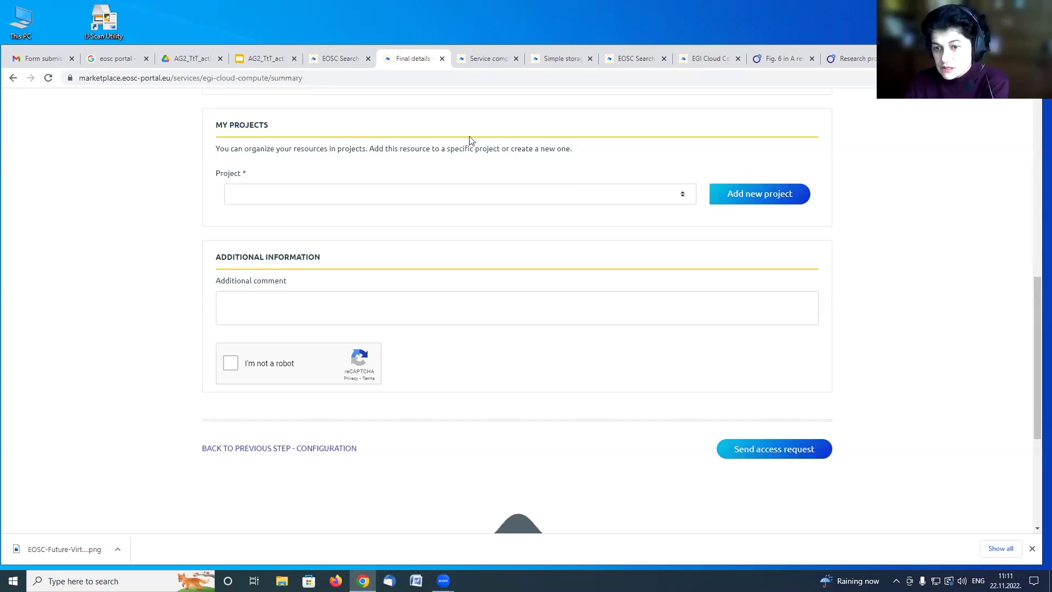
left_click(479, 196)
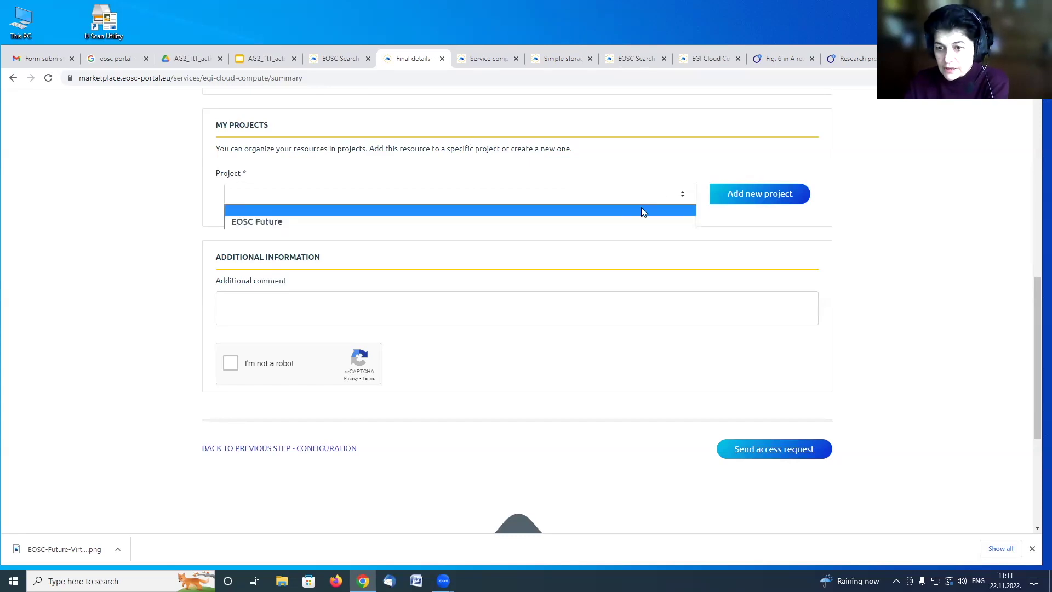
left_click(275, 223)
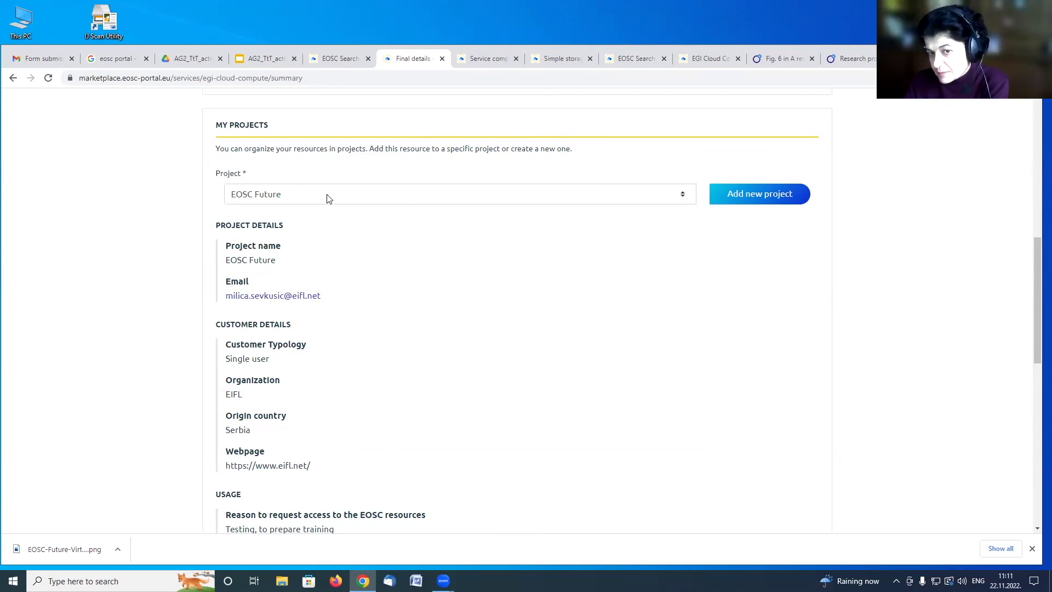
Start the "I'm not a robot" check below the additional comment and submit the squares with traffic lights.
scroll(477, 237, "down", 1)
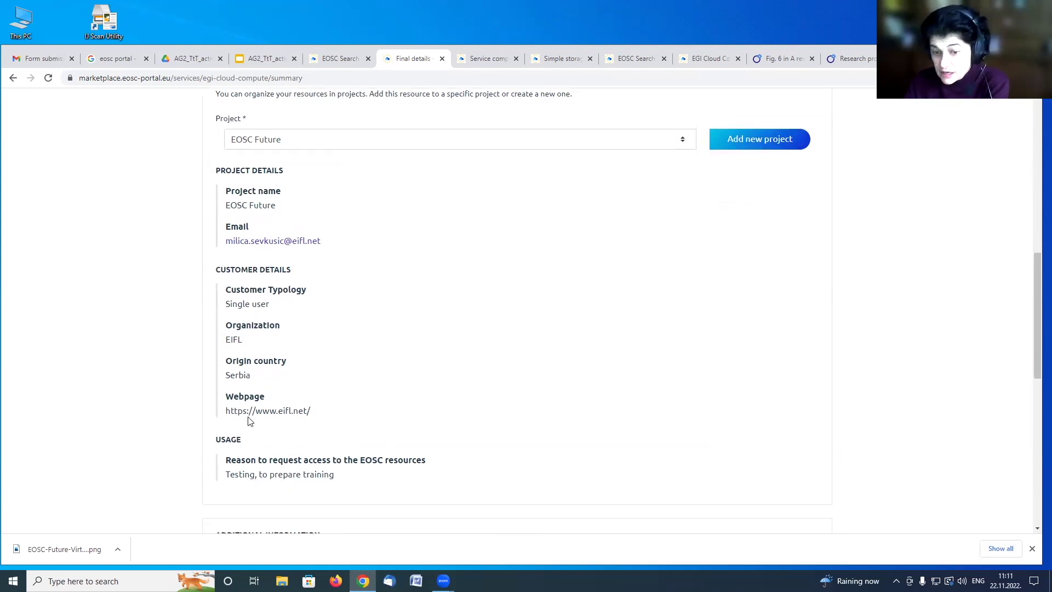
scroll(249, 421, "down", 3)
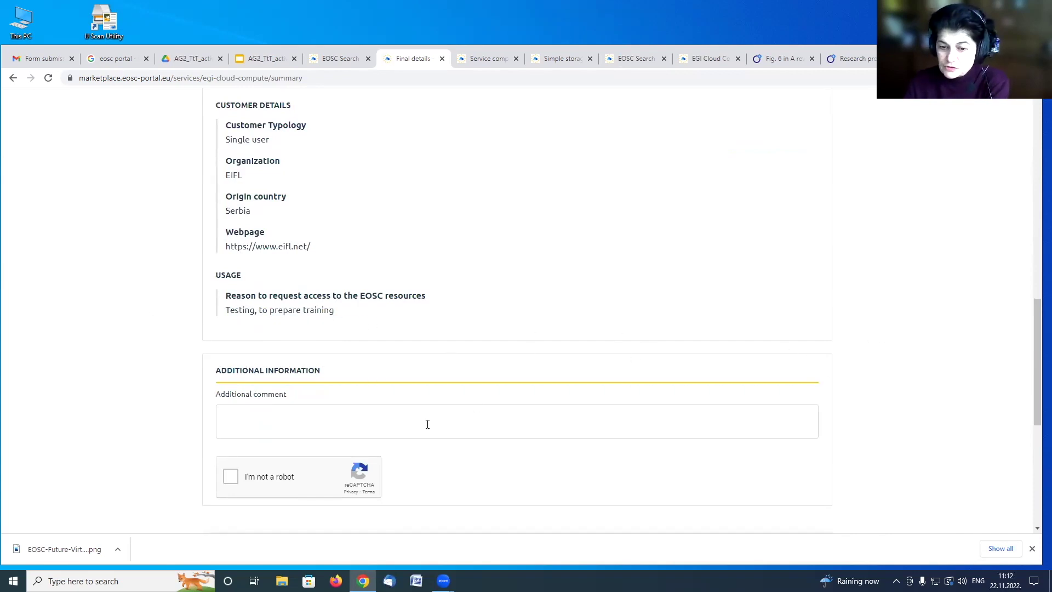
left_click(231, 477)
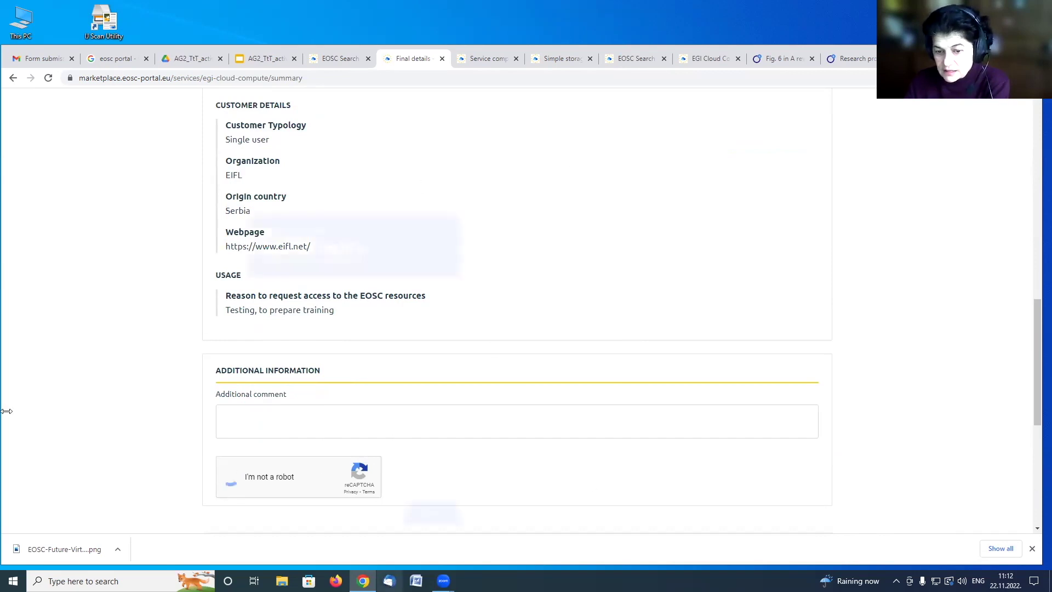
left_click(384, 316)
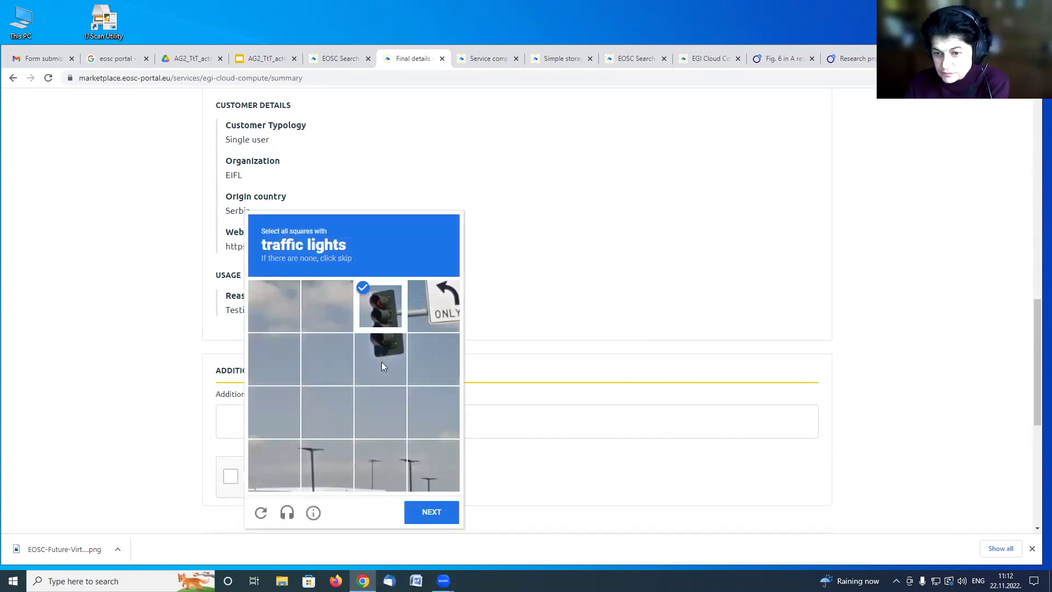
left_click(382, 362)
left_click(449, 312)
left_click(441, 364)
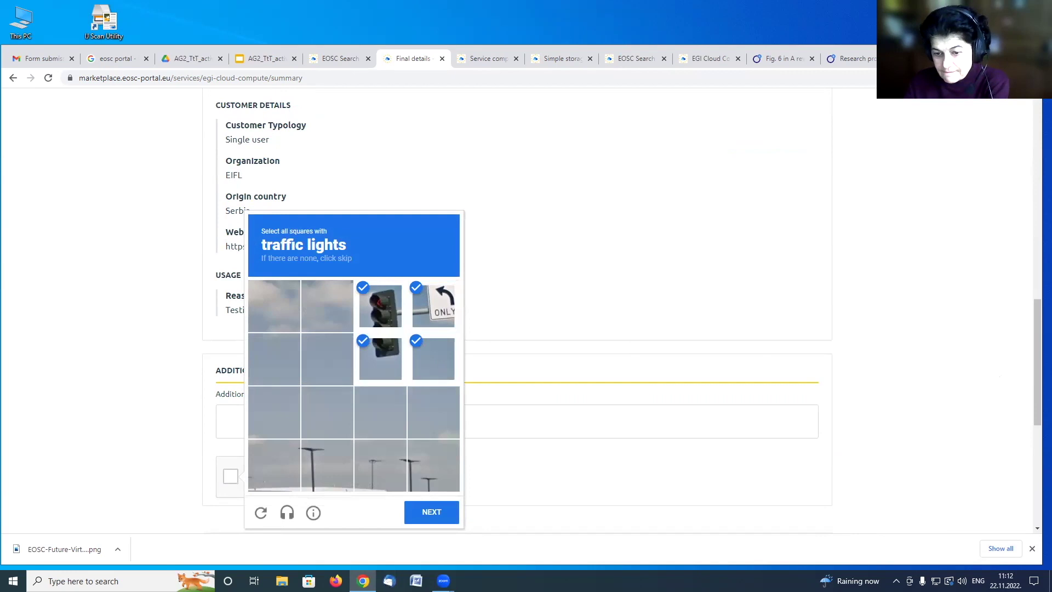
left_click(433, 511)
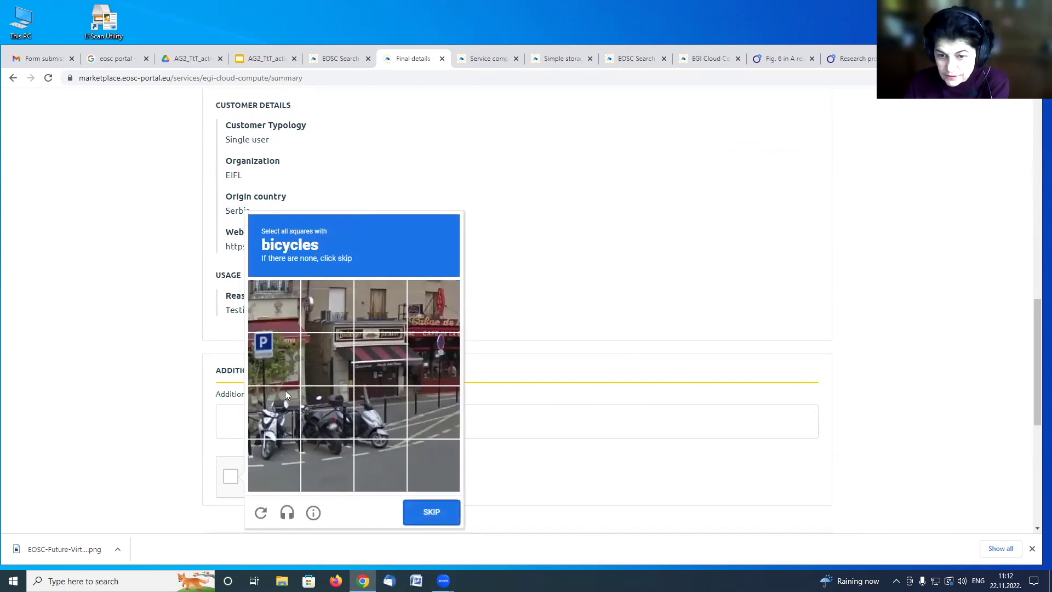
Skip the bicycles picture challenge with no squares selected.
left_click(277, 408)
left_click(327, 410)
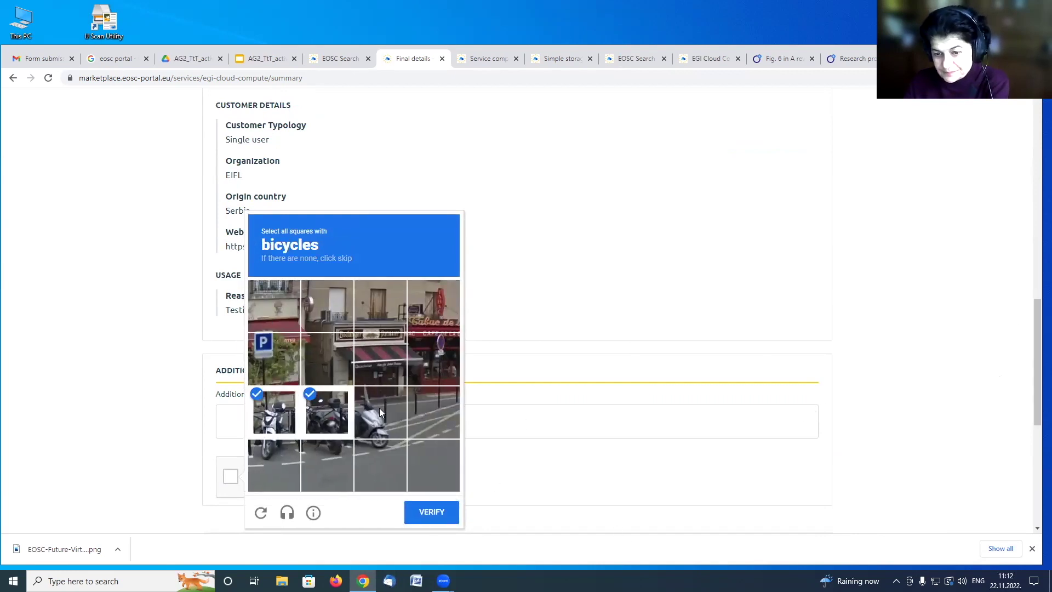
left_click(256, 408)
left_click(326, 412)
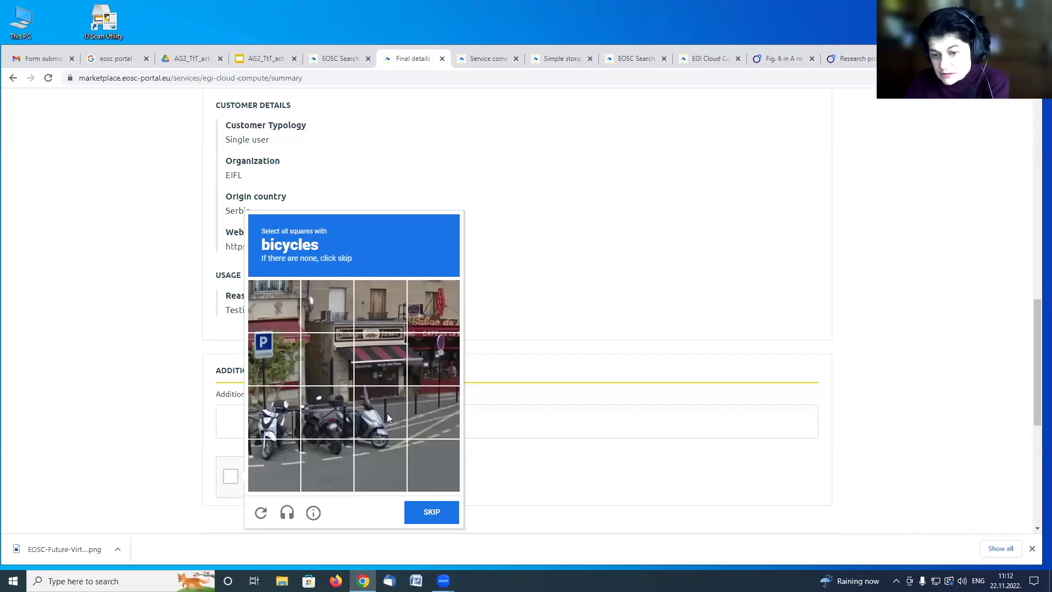
left_click(442, 513)
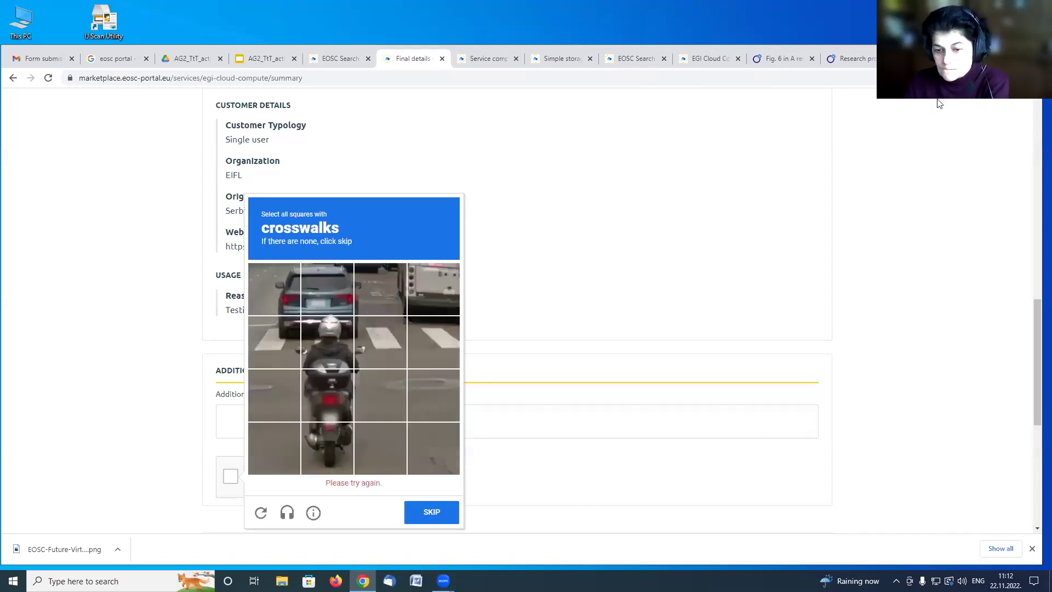
Complete the robot check by submitting the squares with crosswalks and skipping the bicycles picture of the scooter rider.
left_click(291, 350)
left_click(326, 356)
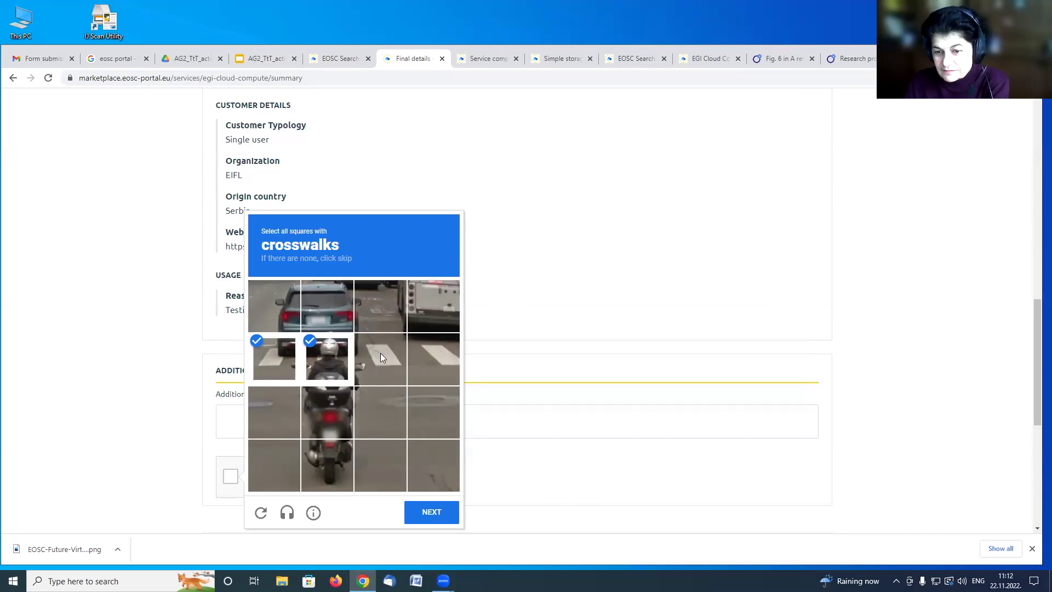
left_click(380, 353)
left_click(438, 354)
left_click(454, 512)
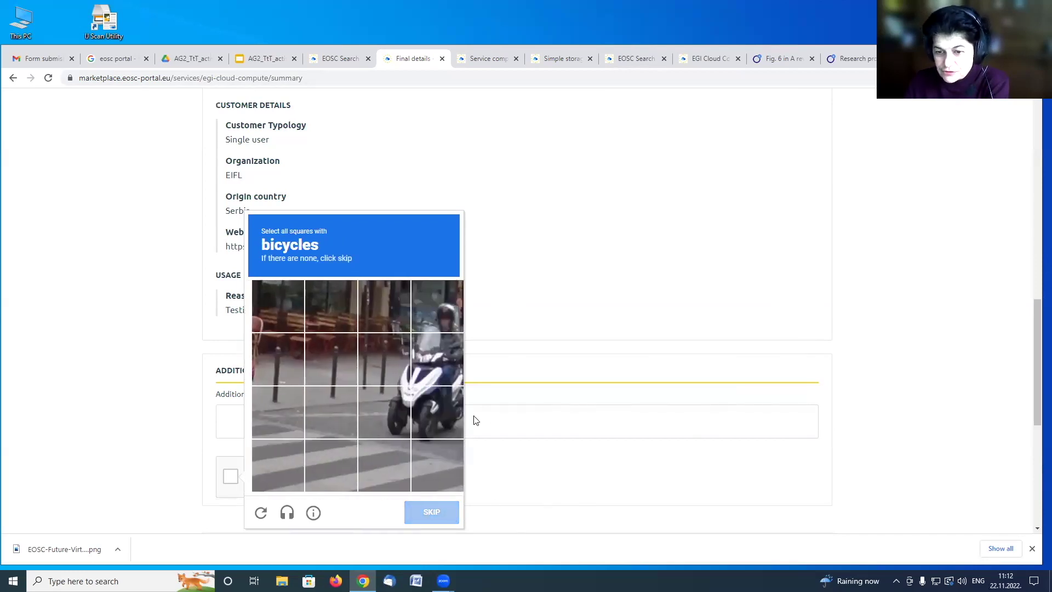
left_click(451, 510)
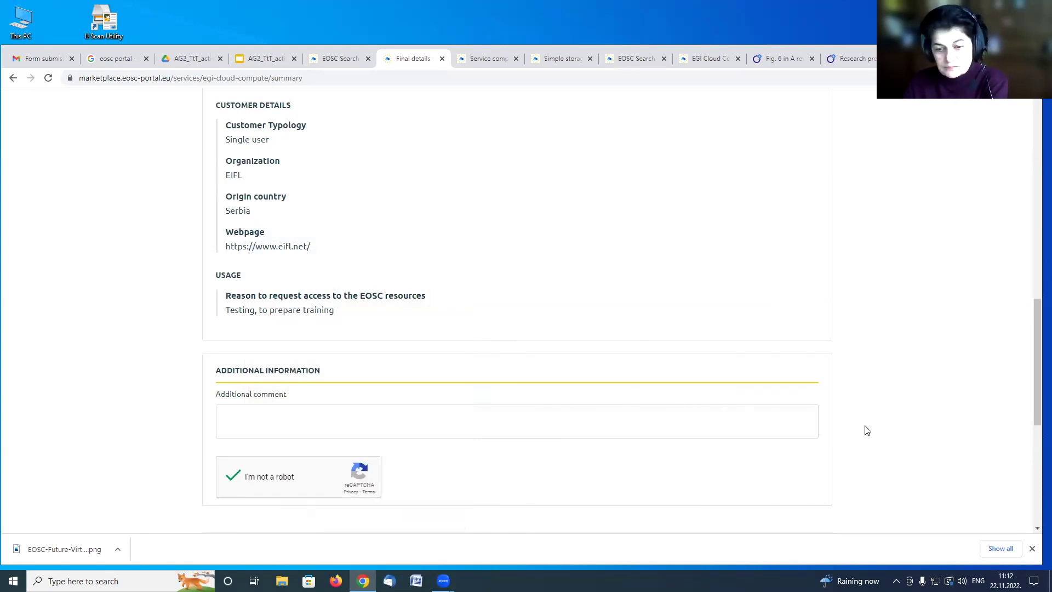
Review the General purpose order summary and its parameters on the final details page.
scroll(877, 422, "up", 10)
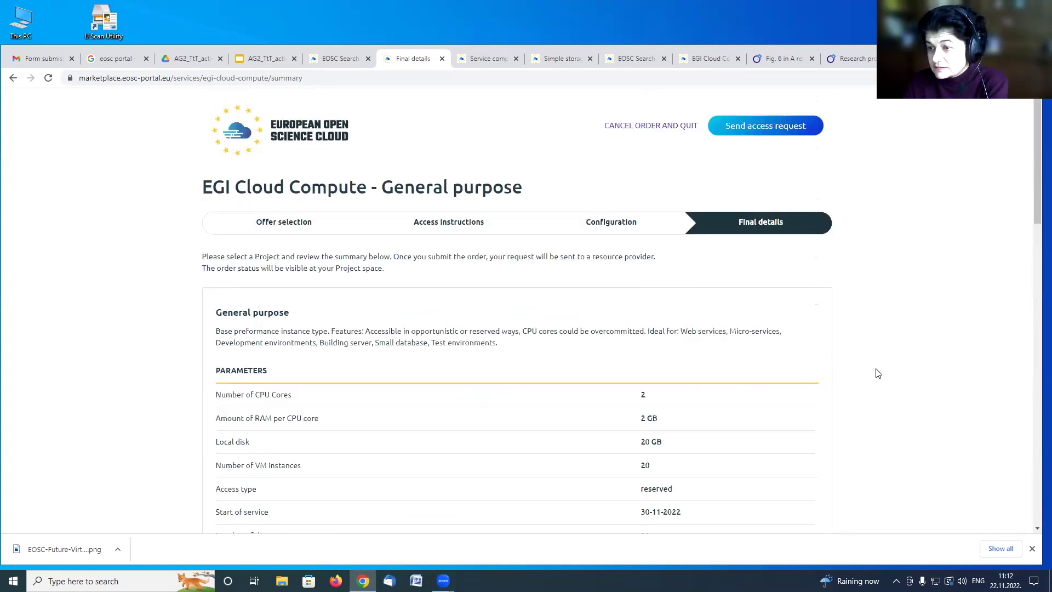
scroll(775, 324, "down", 5)
scroll(845, 165, "up", 5)
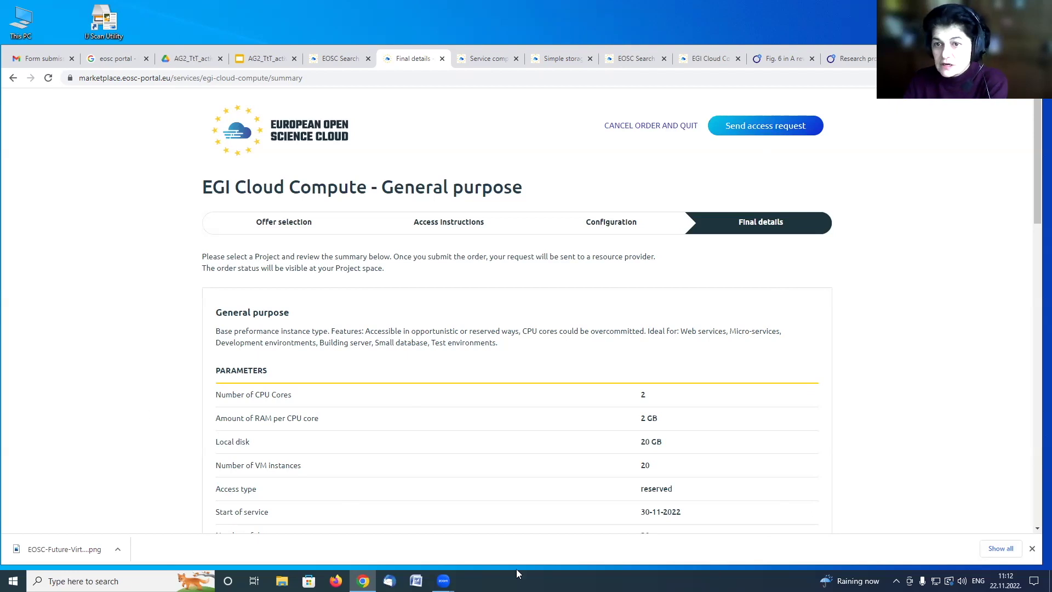
scroll(436, 387, "down", 3)
scroll(436, 388, "up", 3)
Switch to the EOSC search page, open the portal home page and look through its content.
left_click(335, 58)
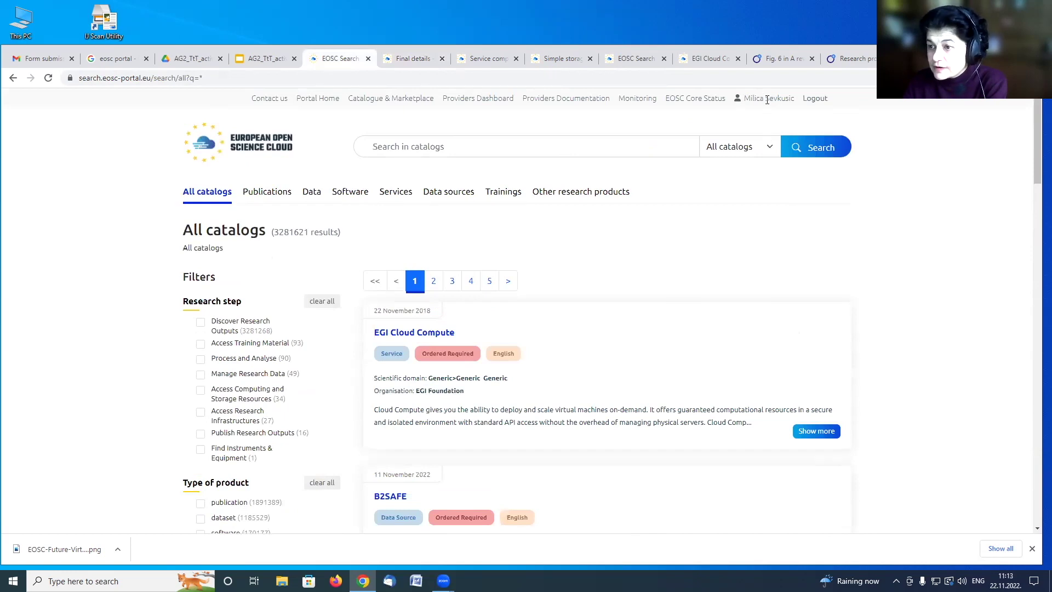
left_click(316, 98)
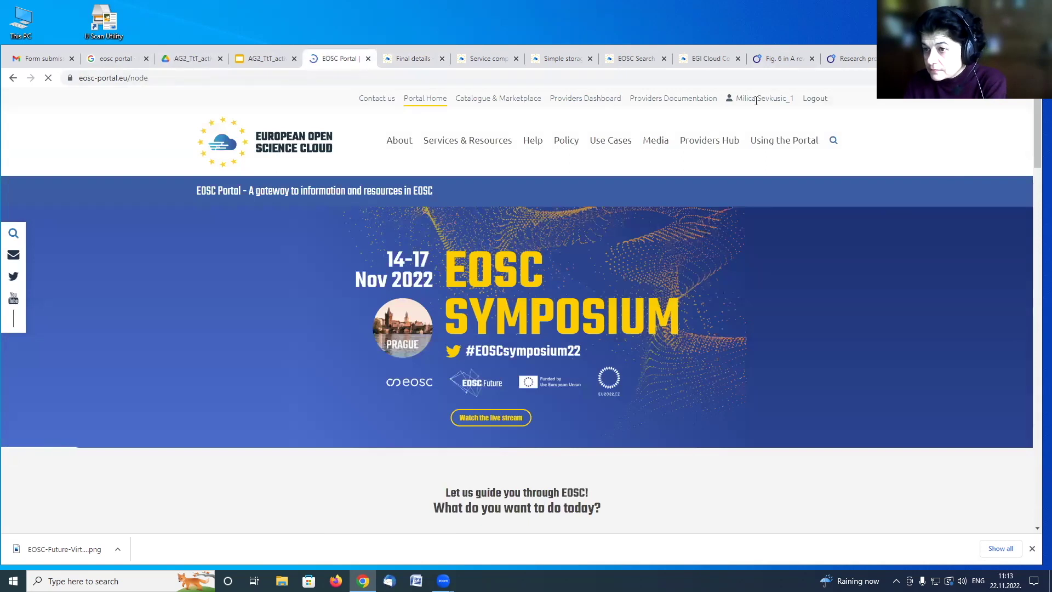
scroll(723, 279, "down", 9)
scroll(919, 280, "up", 6)
scroll(675, 412, "down", 7)
scroll(712, 405, "down", 3)
scroll(822, 282, "up", 10)
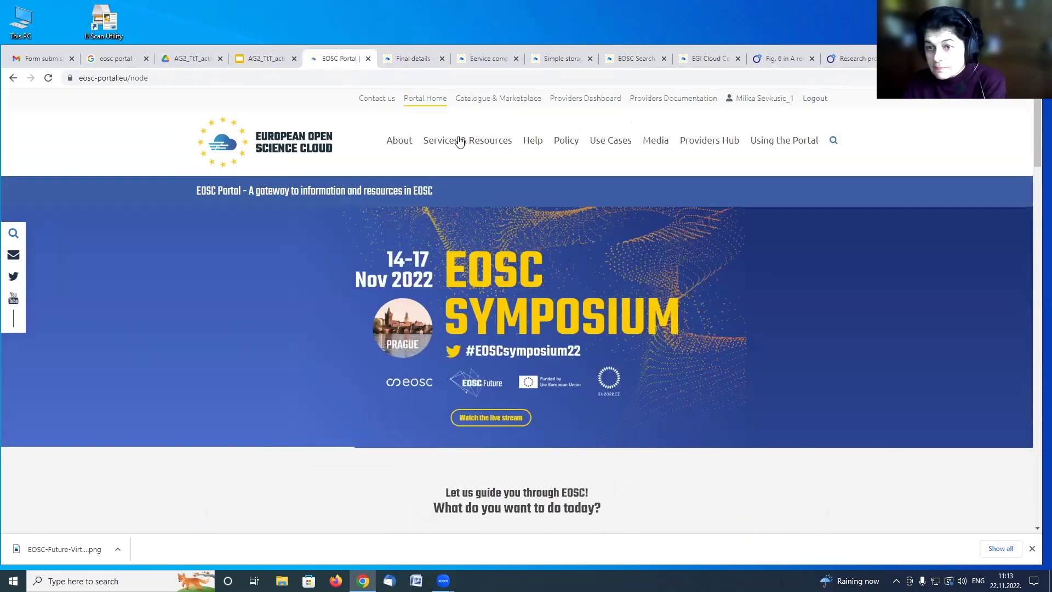
scroll(558, 343, "down", 8)
Open the search page for all catalogs and look through its filters and listed resources.
left_click(503, 385)
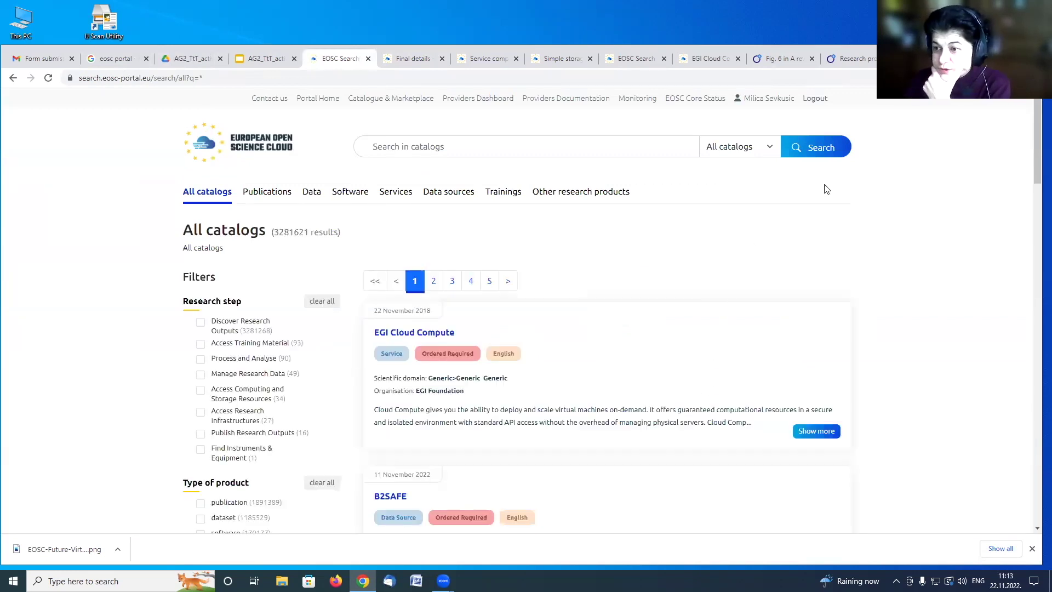
scroll(828, 179, "down", 10)
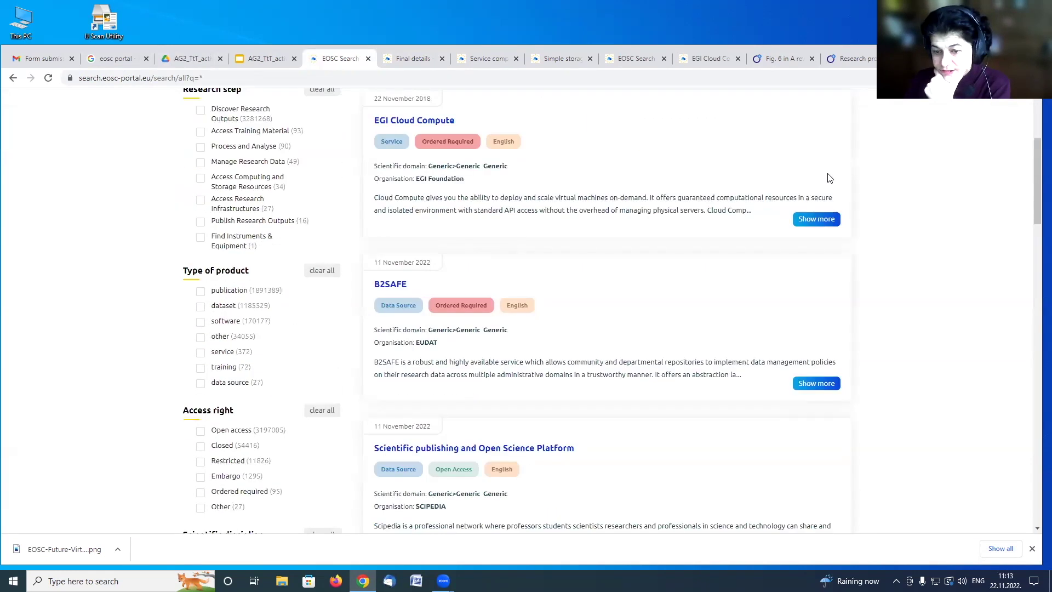
scroll(735, 305, "down", 10)
scroll(608, 348, "up", 20)
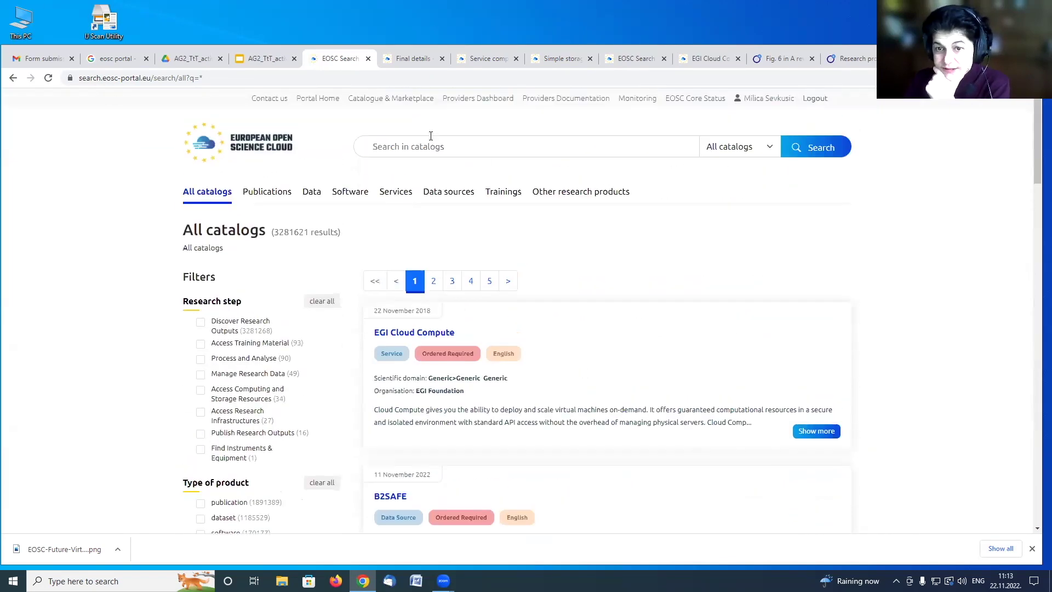
Open the Catalogue & Marketplace home page and view the My EOSC Marketplace options.
left_click(360, 101)
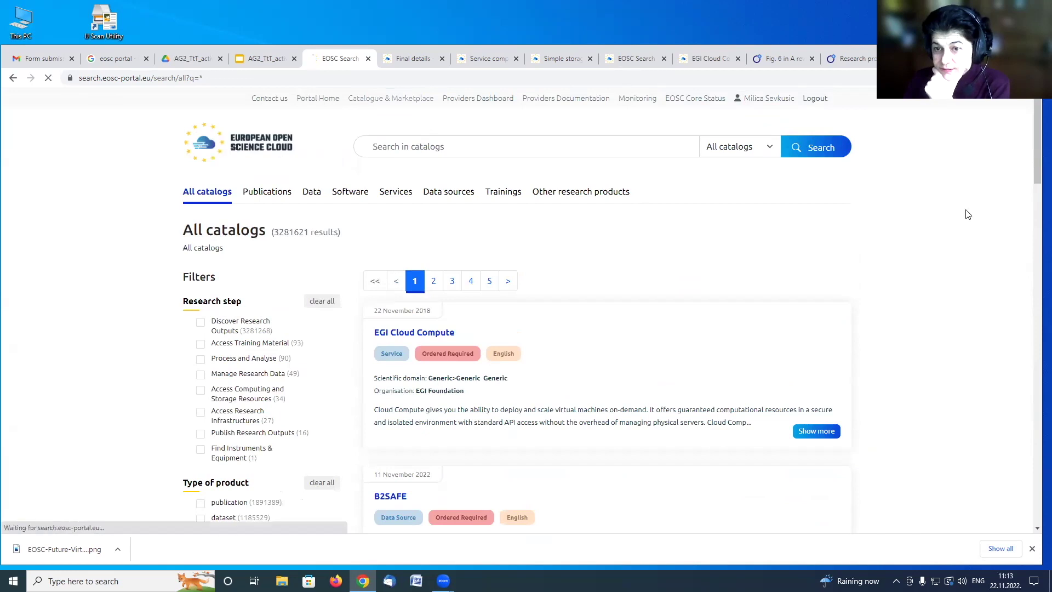
scroll(451, 183, "down", 6)
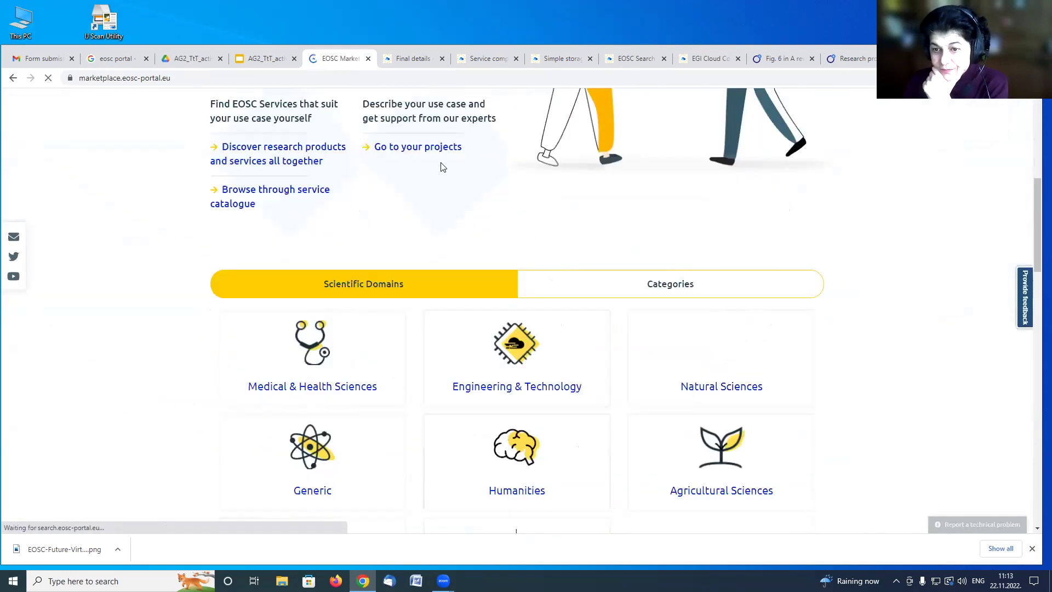
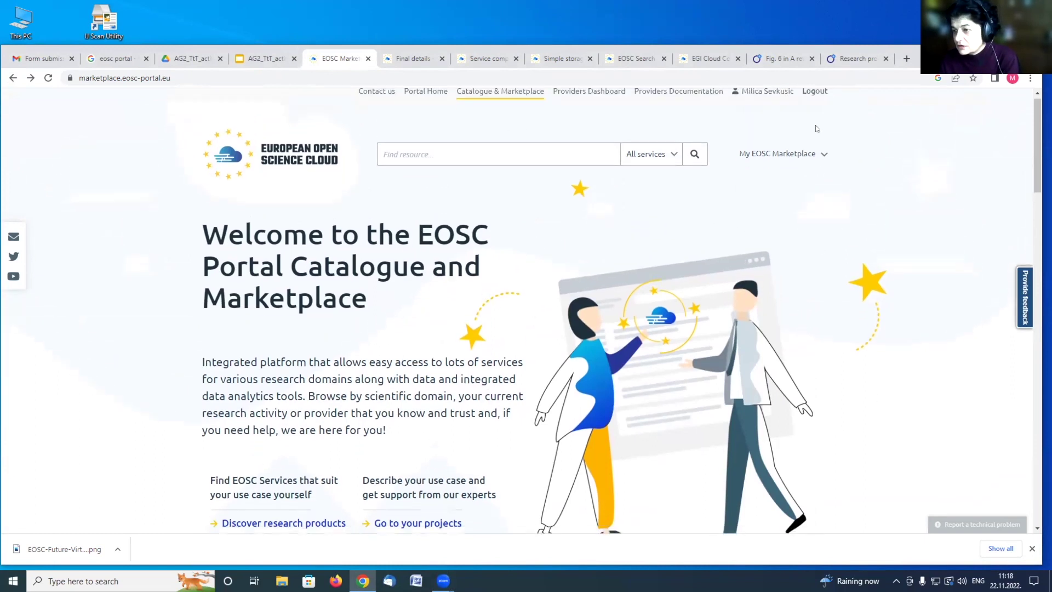
scroll(819, 167, "down", 1)
left_click(823, 108)
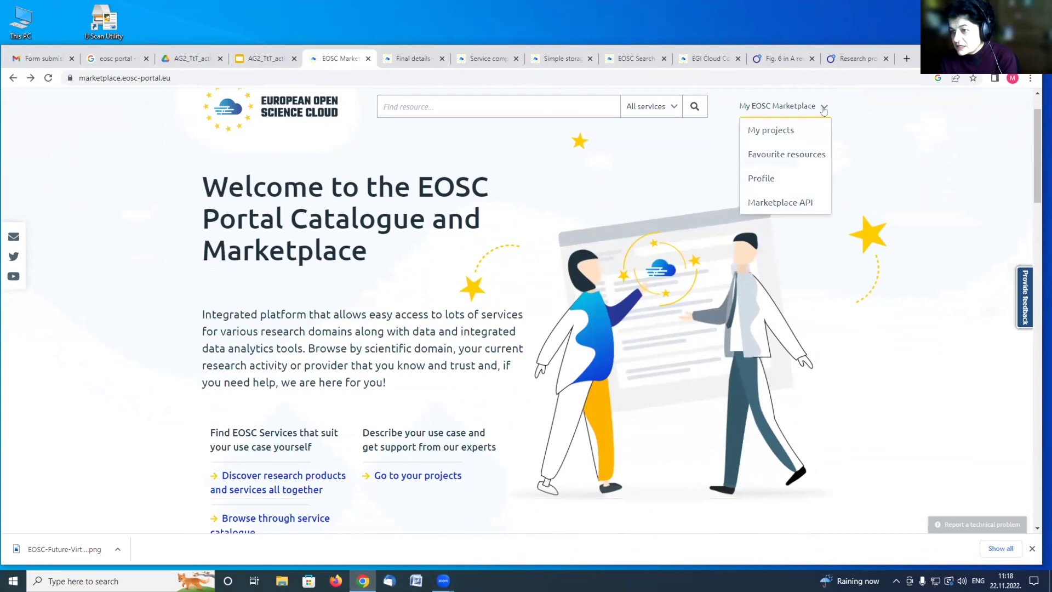
left_click(863, 118)
Go to your projects and examine the ordered and open access resources of the EOSC Future project.
scroll(392, 317, "down", 3)
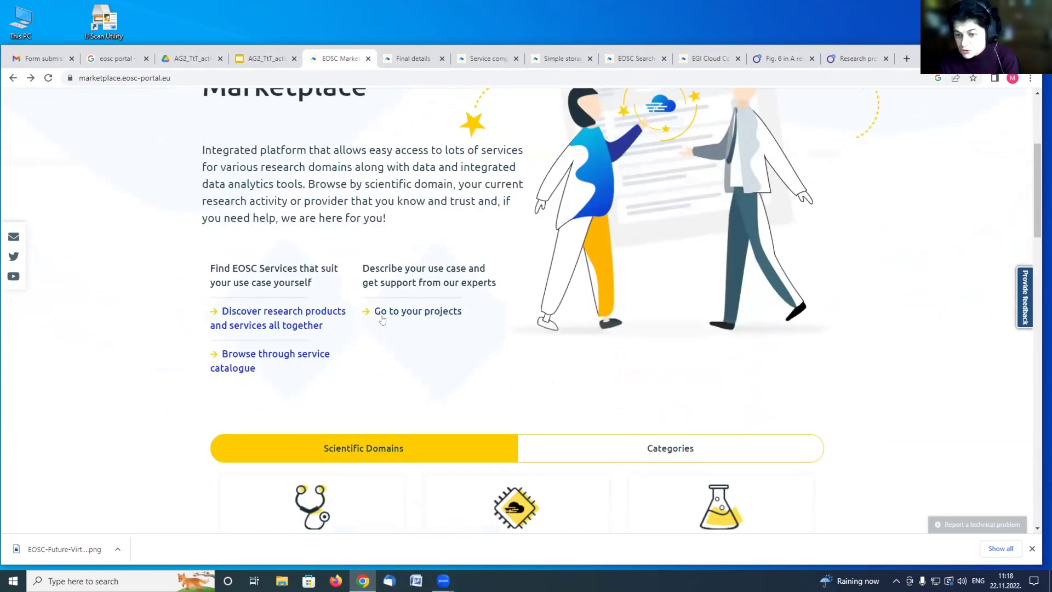
left_click(411, 311)
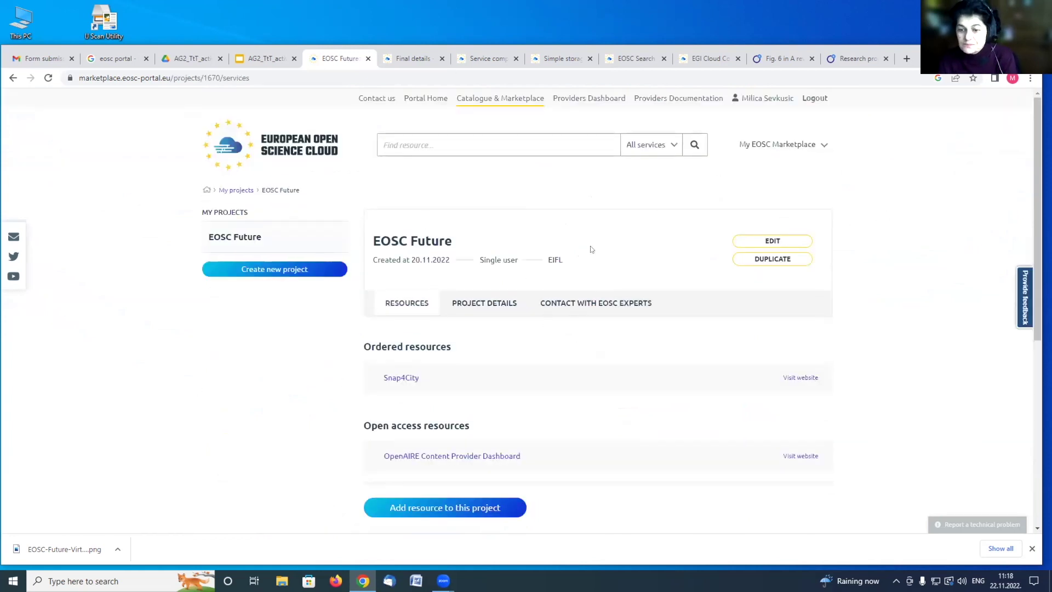
scroll(597, 410, "down", 1)
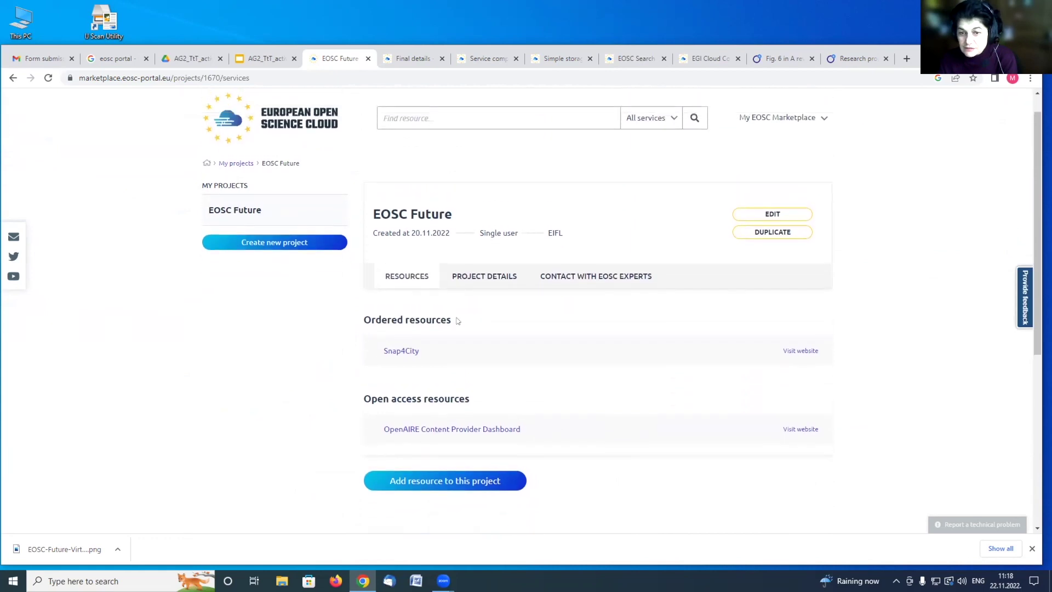
scroll(523, 393, "up", 1)
Open the form for creating a new project and examine its usage and customer details fields.
left_click(217, 266)
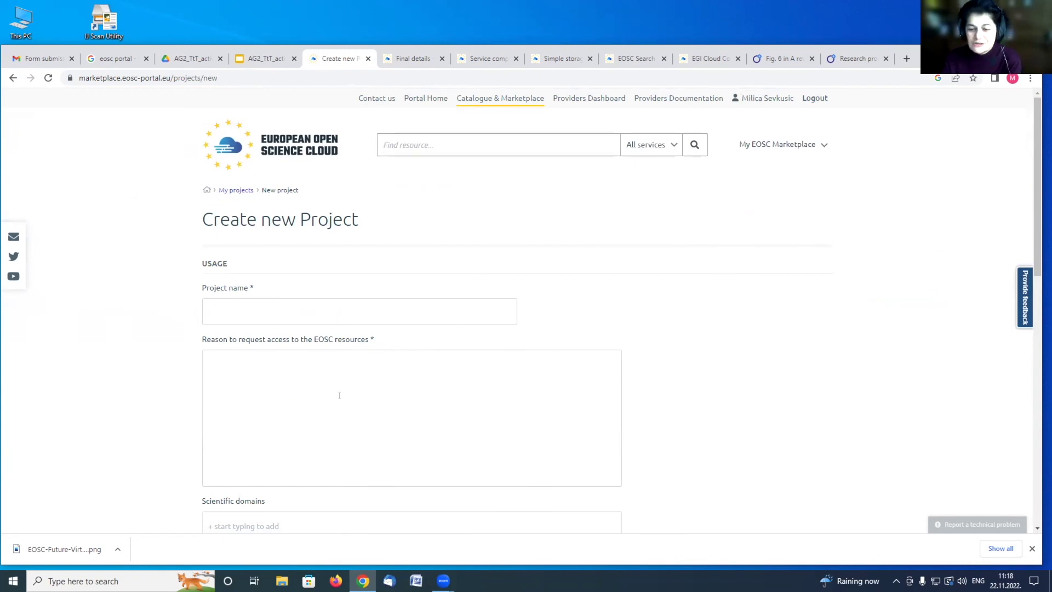
scroll(290, 375, "down", 3)
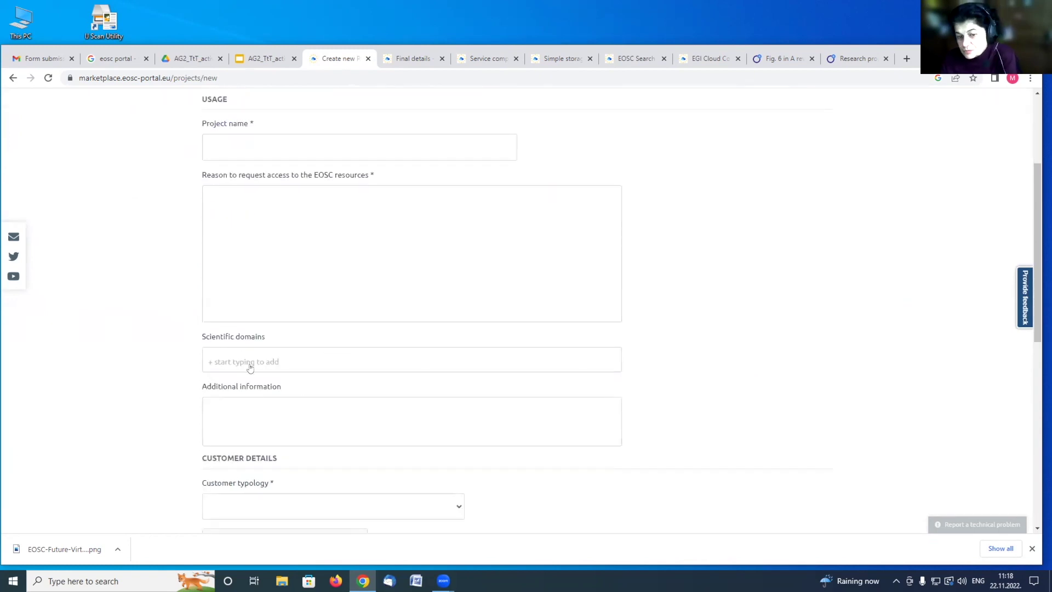
scroll(347, 380, "down", 4)
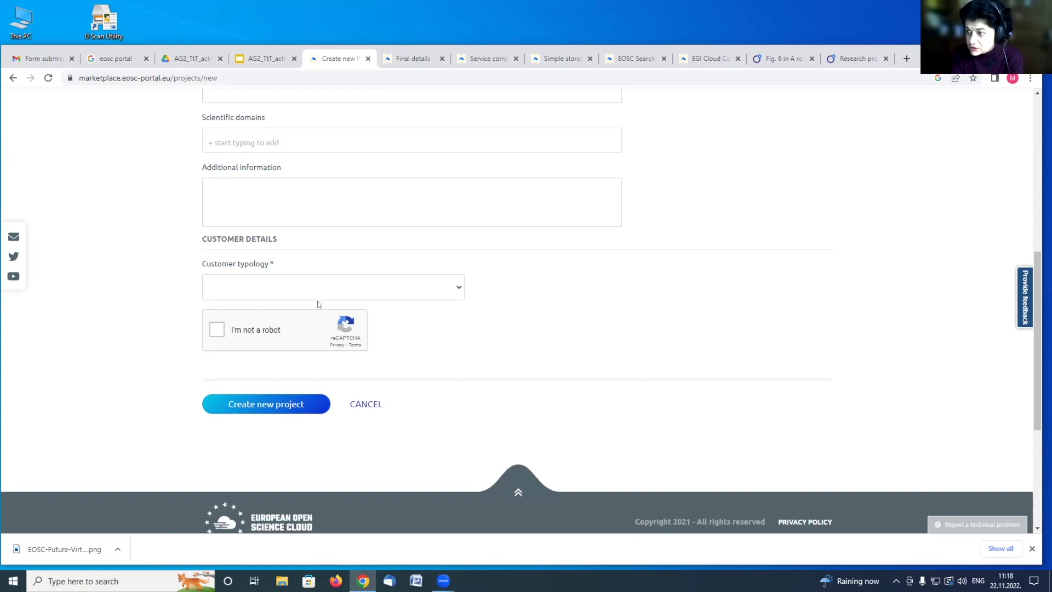
left_click(207, 391)
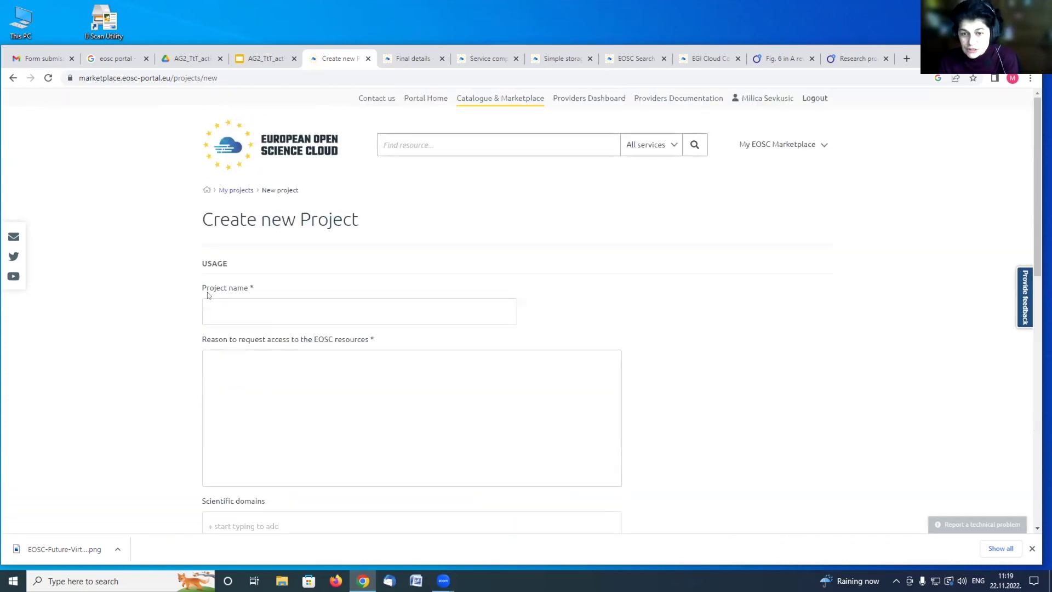
Return to the EOSC Future project and review its project details, customer details and usage.
left_click(13, 78)
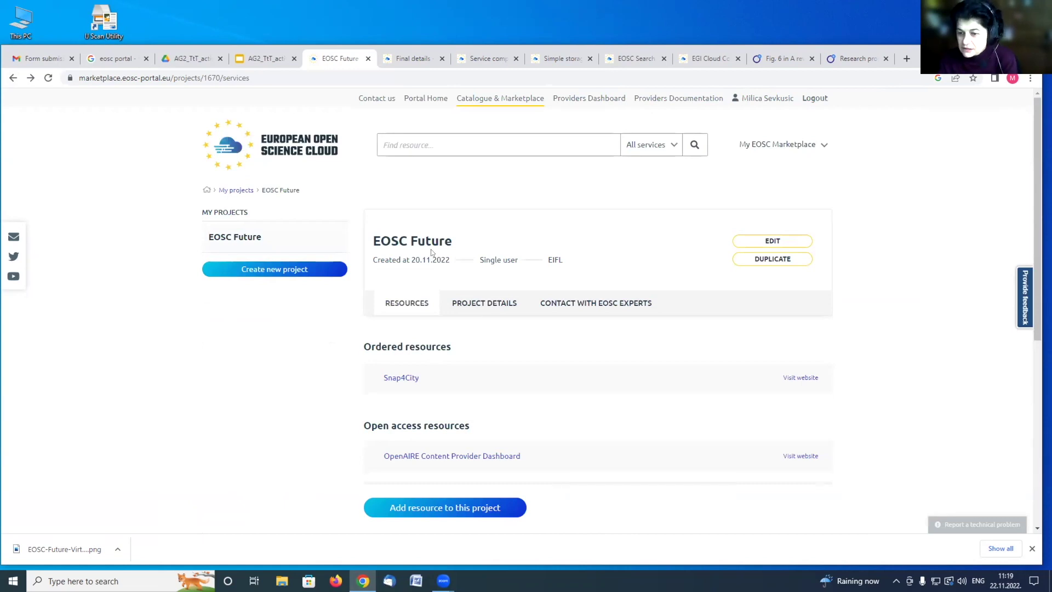
left_click(482, 303)
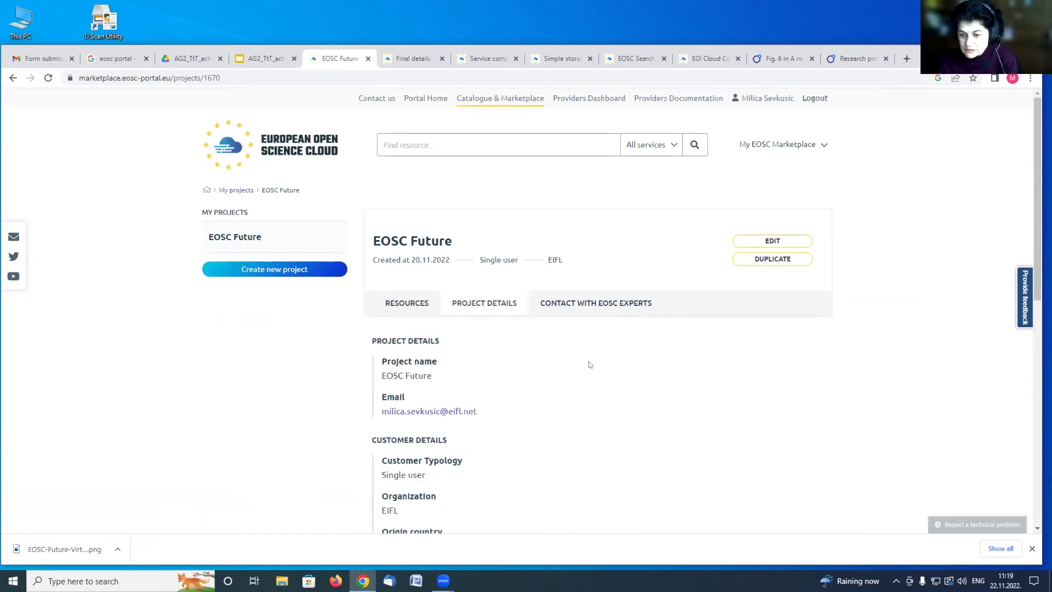
scroll(589, 357, "down", 8)
scroll(555, 287, "up", 3)
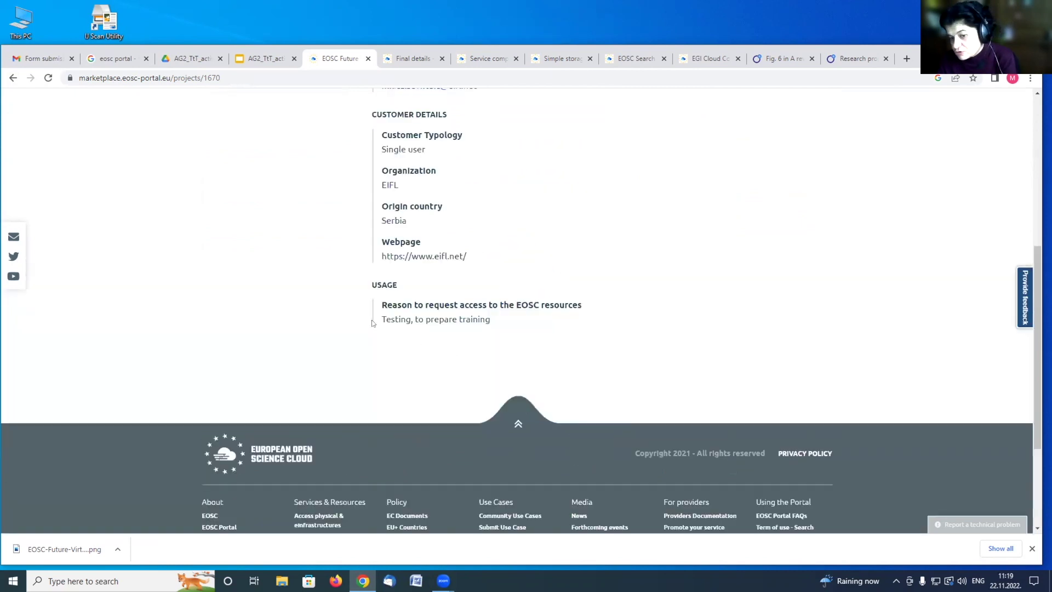
scroll(552, 337, "up", 2)
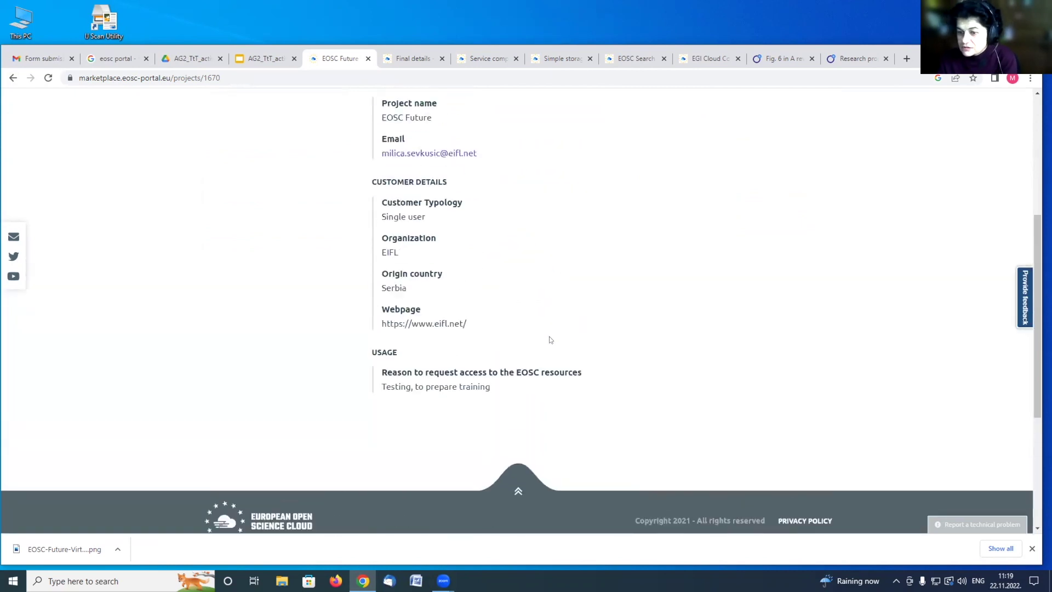
View the EOSC Future project's page for contacting EOSC experts and return to its list of resources.
scroll(550, 339, "up", 4)
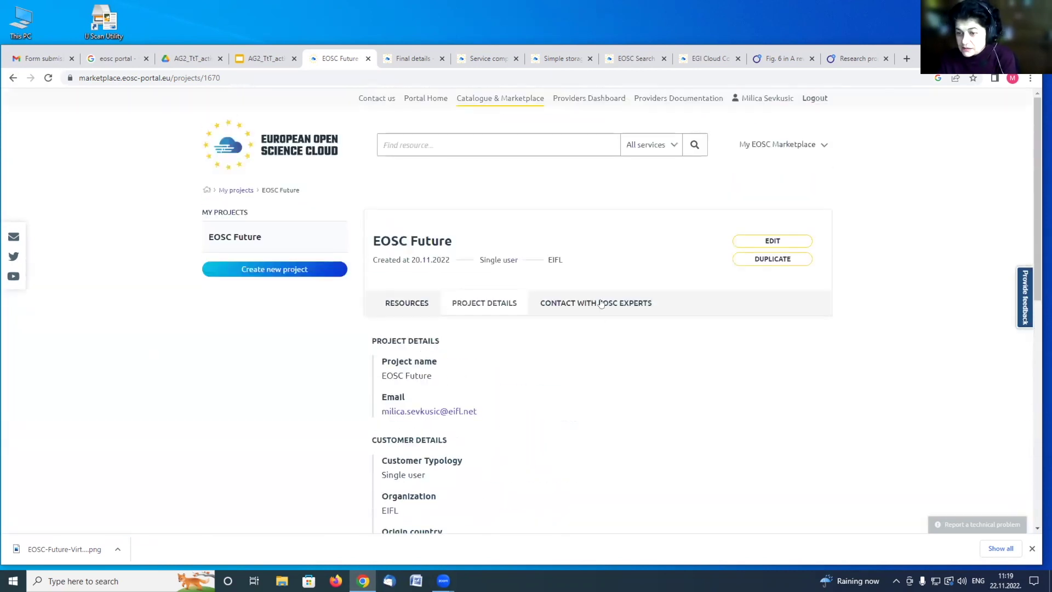
left_click(525, 296)
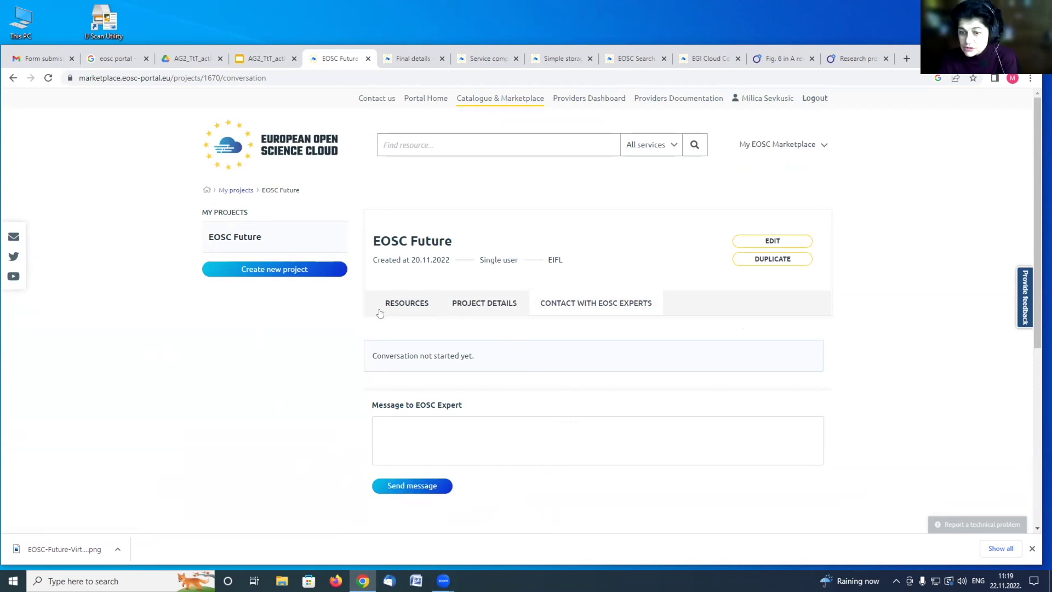
left_click(407, 303)
scroll(666, 367, "down", 2)
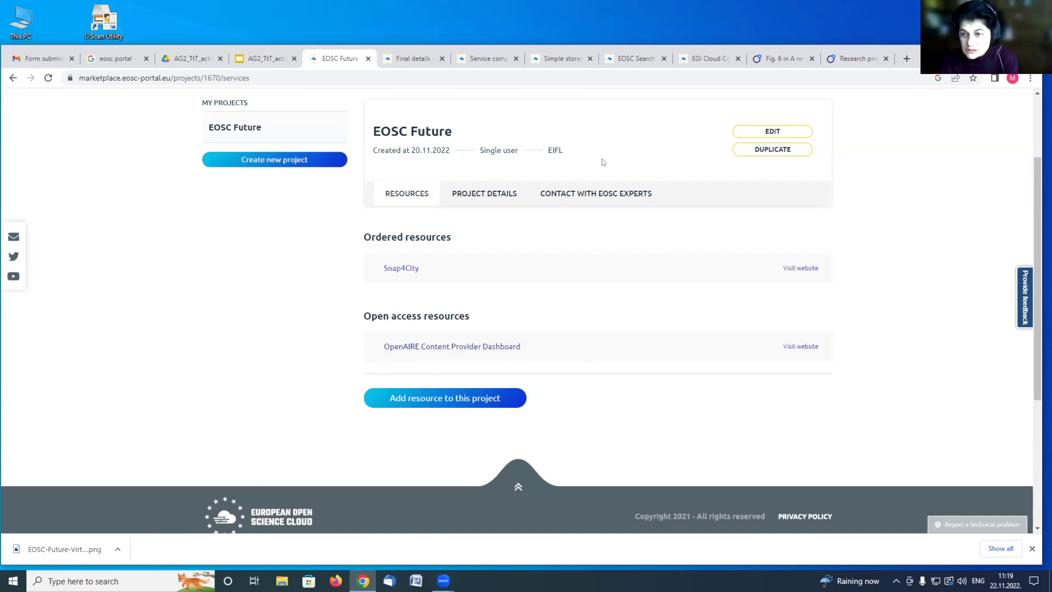
Close the Simple storage service page and the service comparison page.
key("ctrl+Tab")
key("ctrl+Tab")
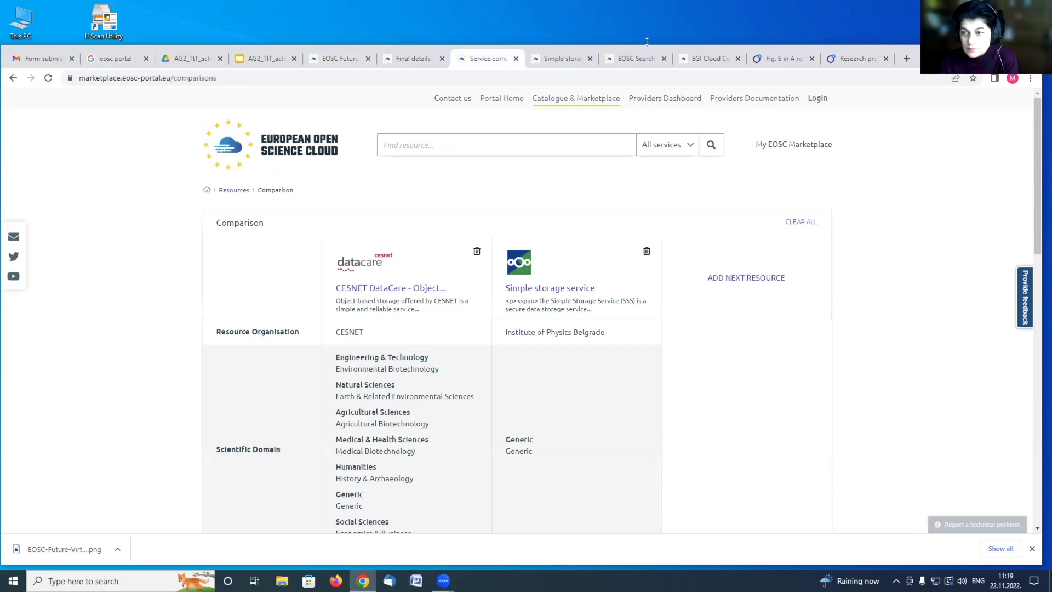
key("ctrl+Tab")
left_click(589, 58)
left_click(516, 58)
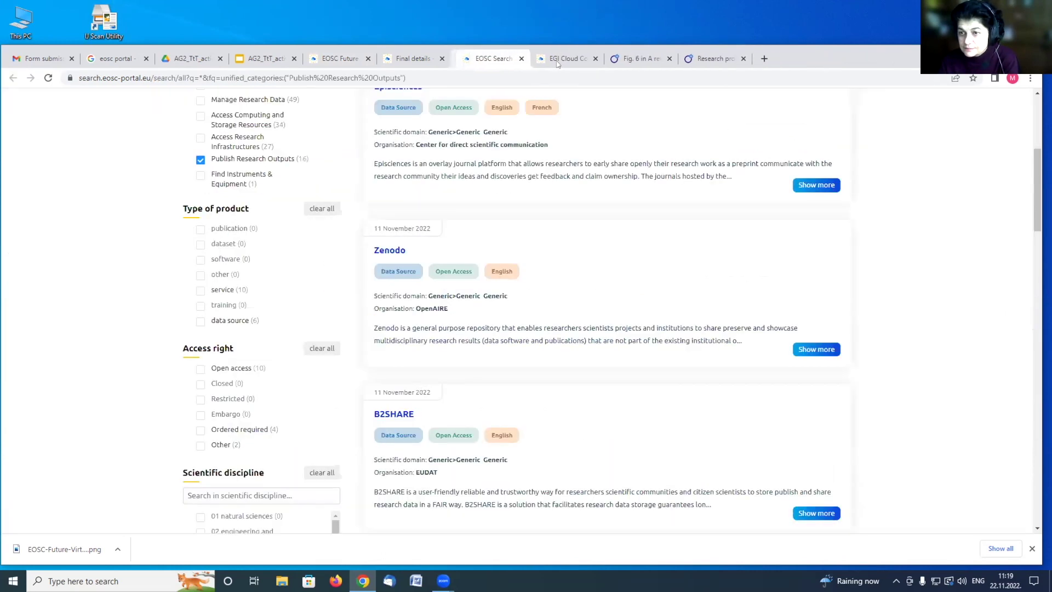
Filter the Services catalogue by the Open access order type and open the NOMAD repository.
scroll(562, 210, "up", 1)
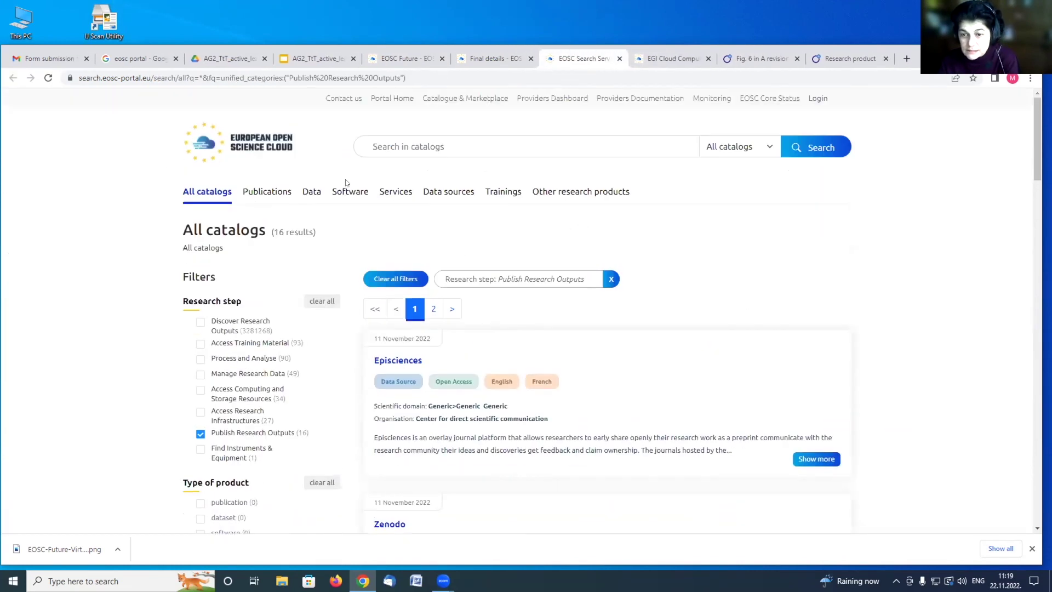
left_click(396, 191)
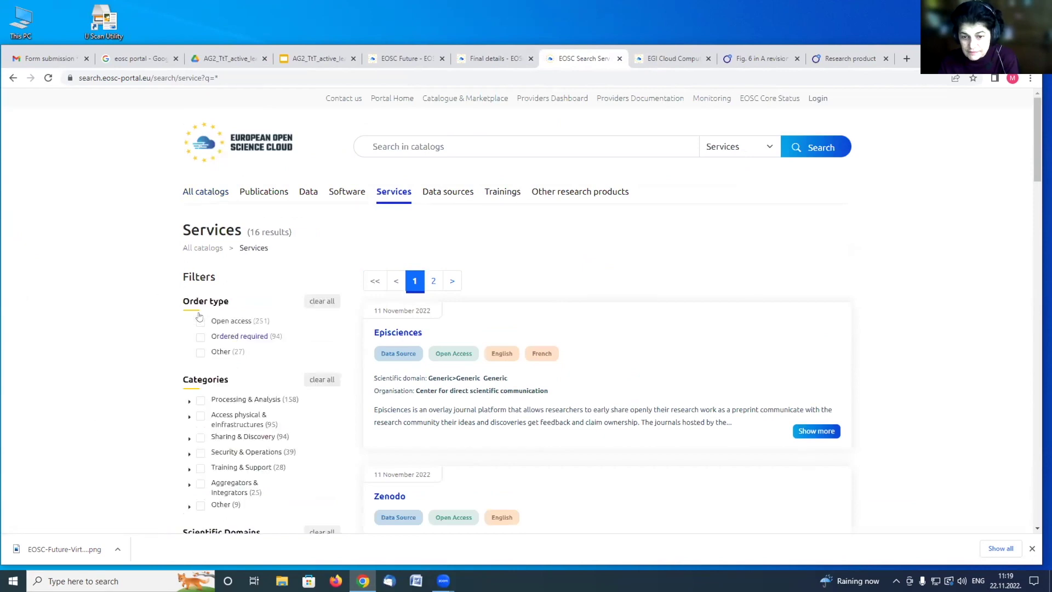
left_click(199, 321)
scroll(618, 424, "down", 2)
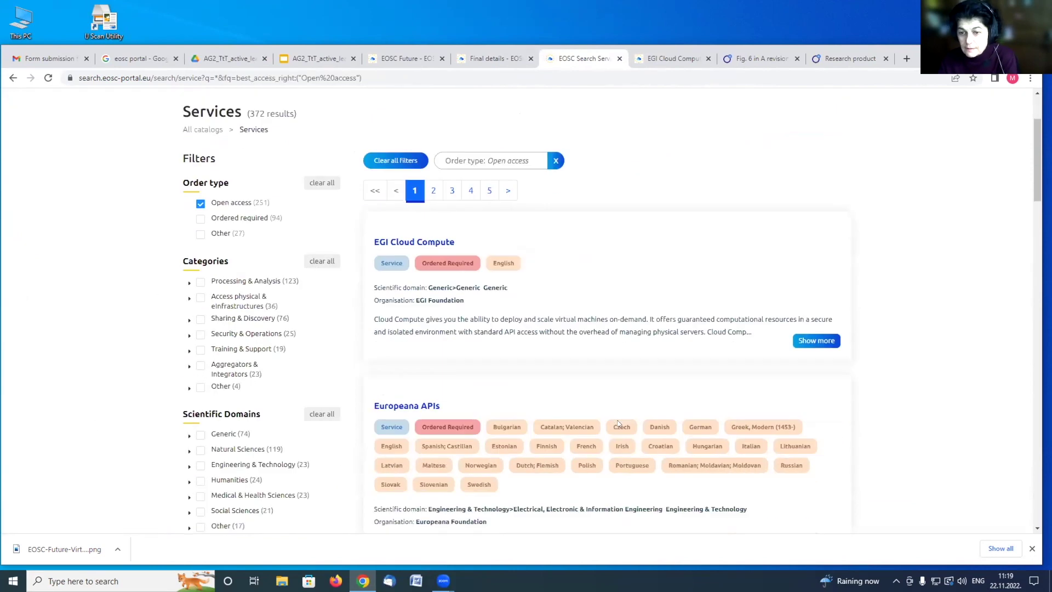
scroll(618, 424, "down", 5)
left_click(411, 174)
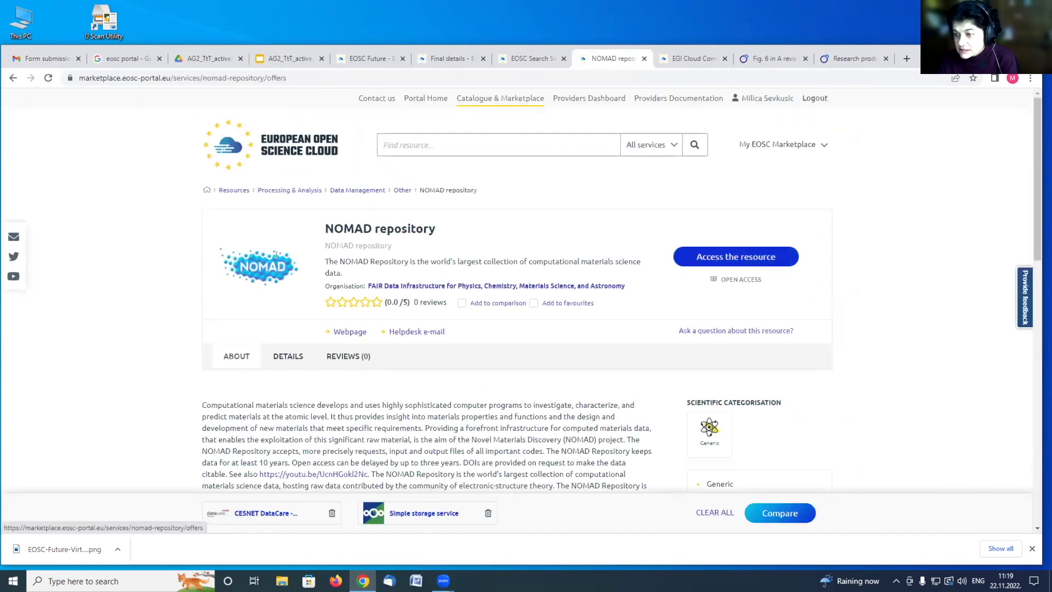
Request access to the NOMAD repository and choose EOSC Future as the project to pin it to.
left_click(749, 258)
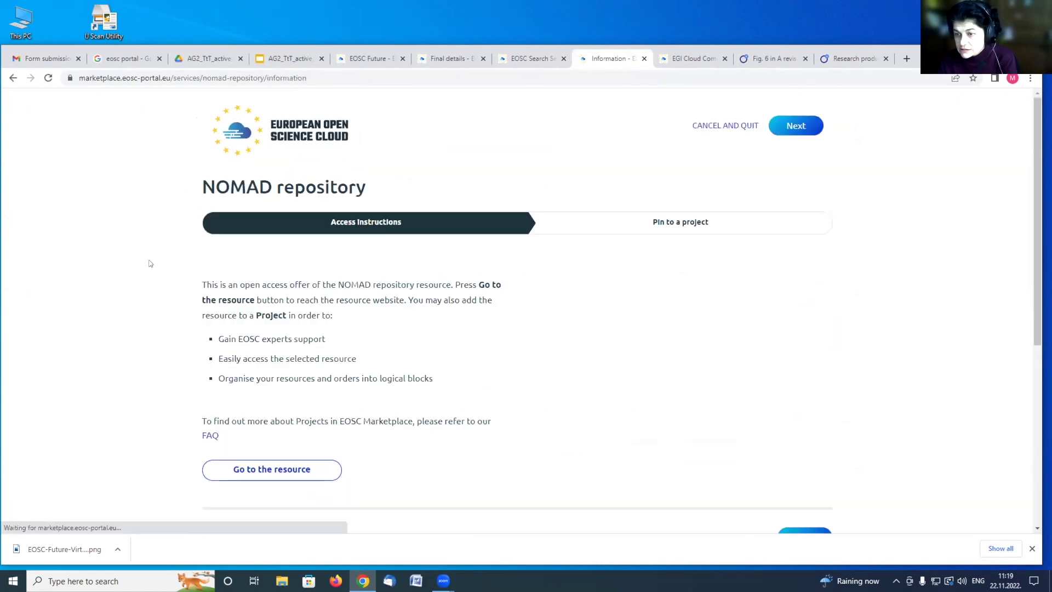
left_click(681, 228)
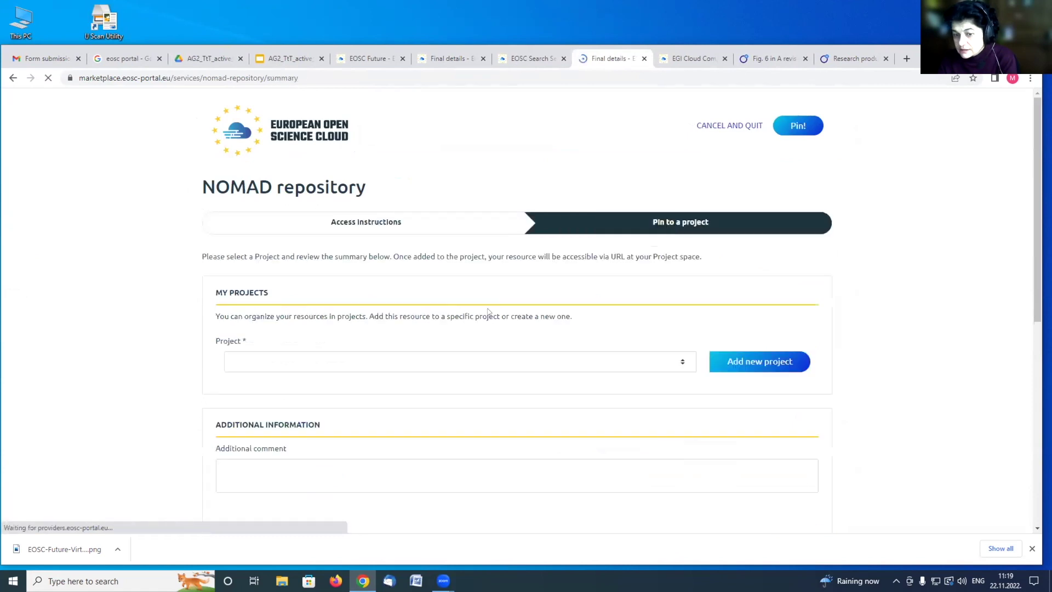
left_click(684, 360)
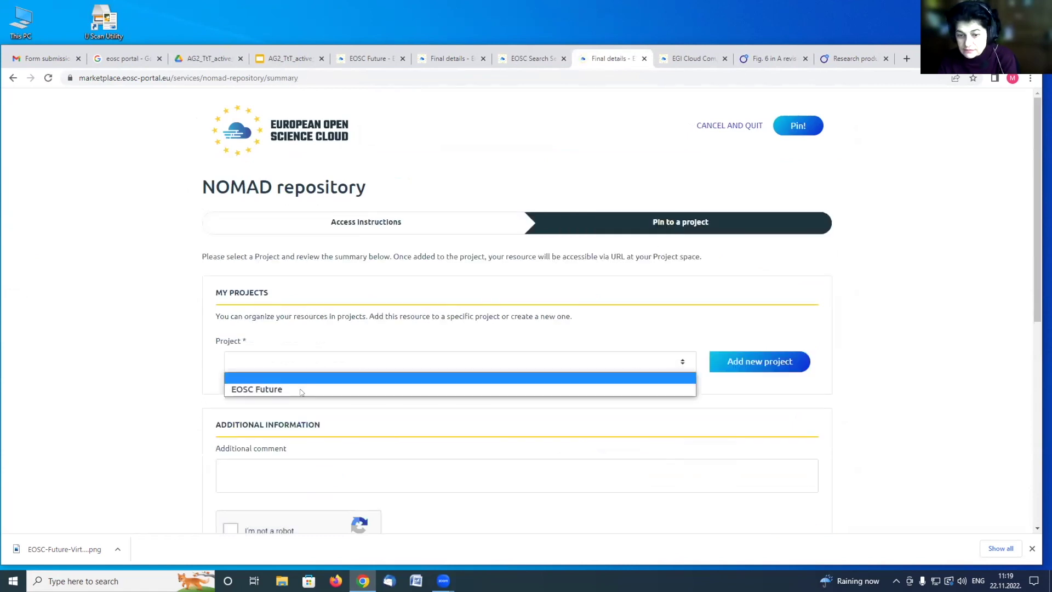
left_click(252, 389)
scroll(233, 406, "down", 10)
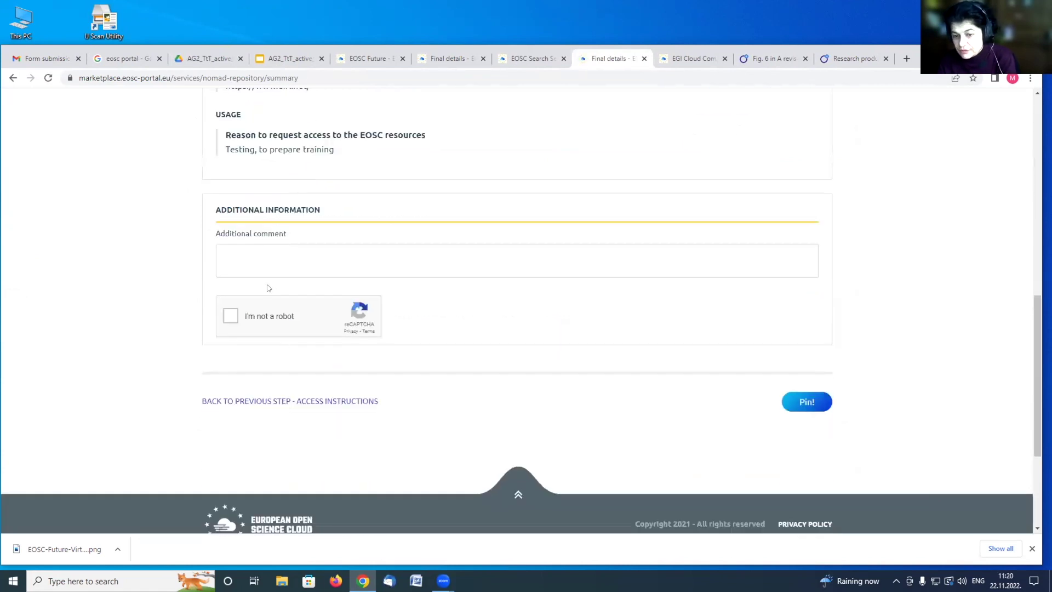
Complete the reCAPTCHA check for images with stairs and pin the NOMAD repository to the project.
left_click(230, 317)
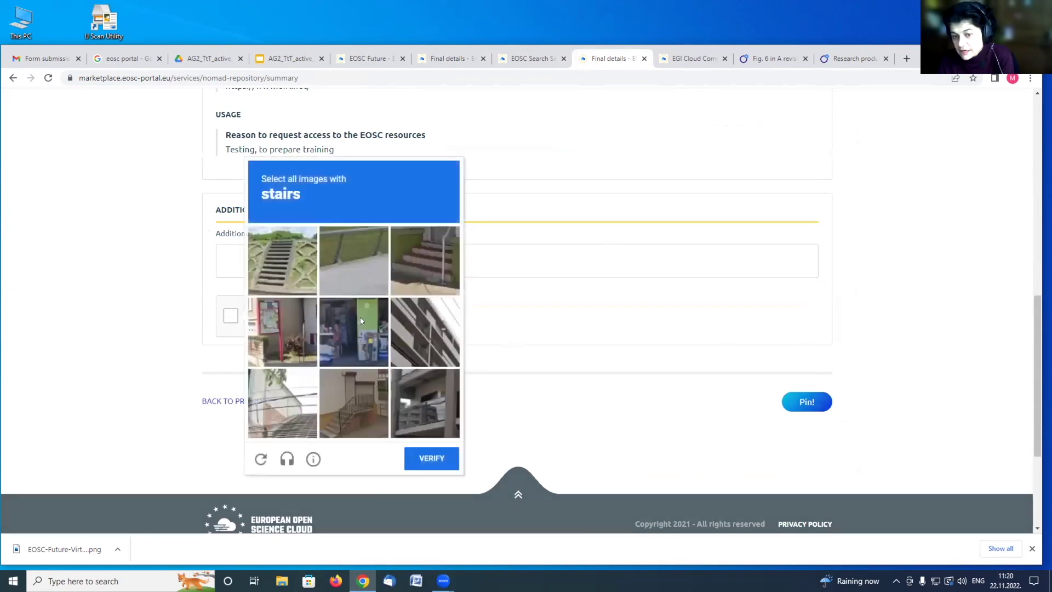
left_click(302, 267)
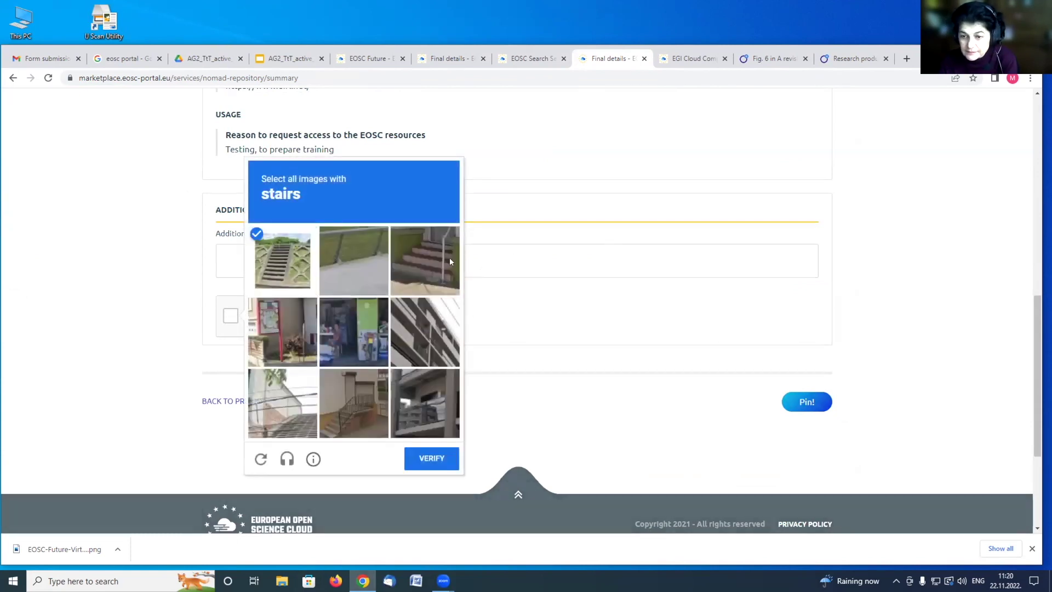
left_click(447, 258)
left_click(296, 414)
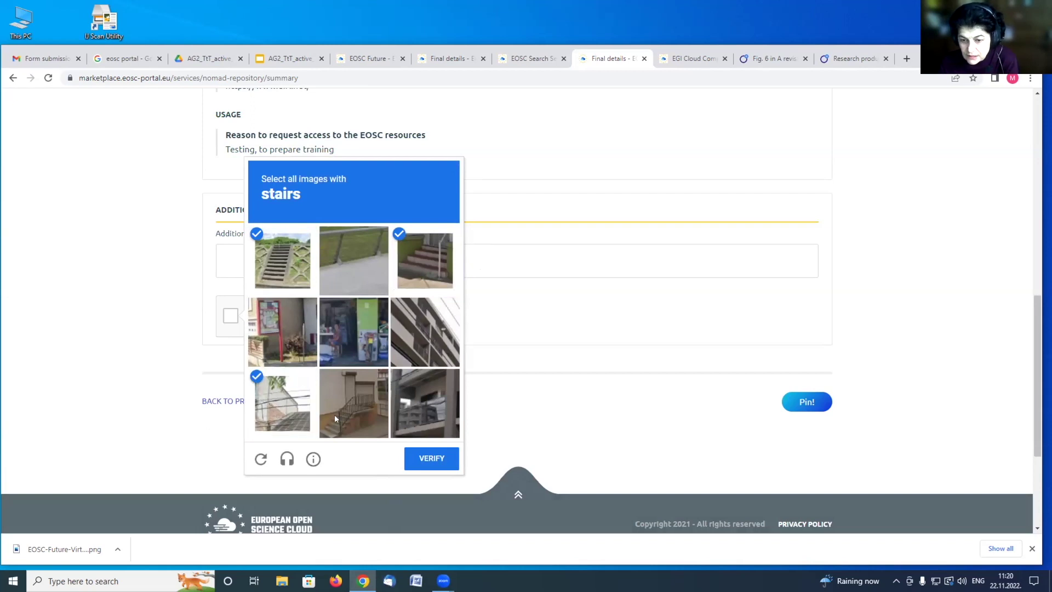
left_click(335, 414)
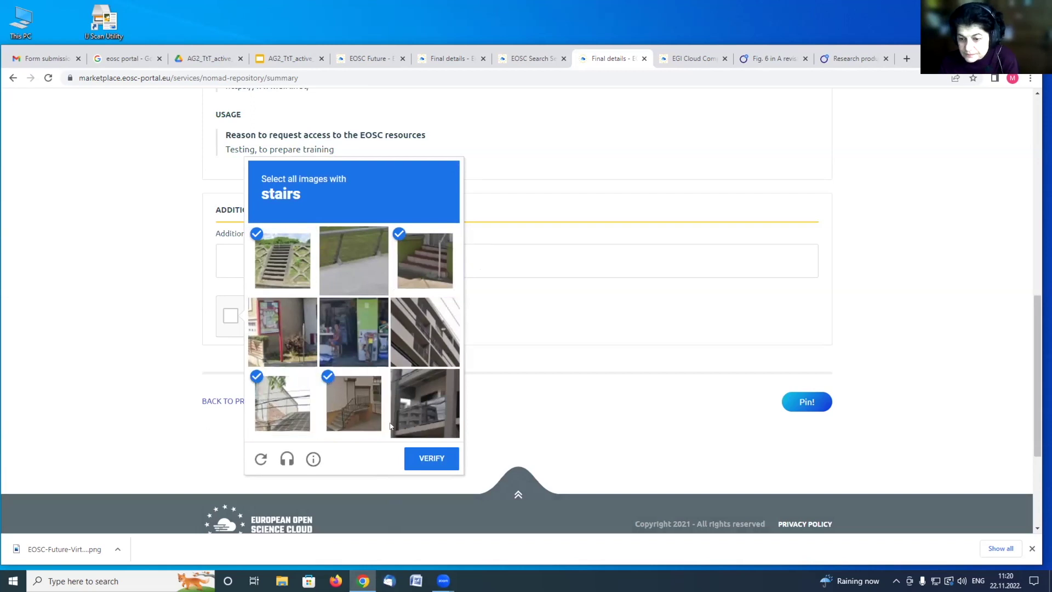
left_click(433, 458)
left_click(810, 401)
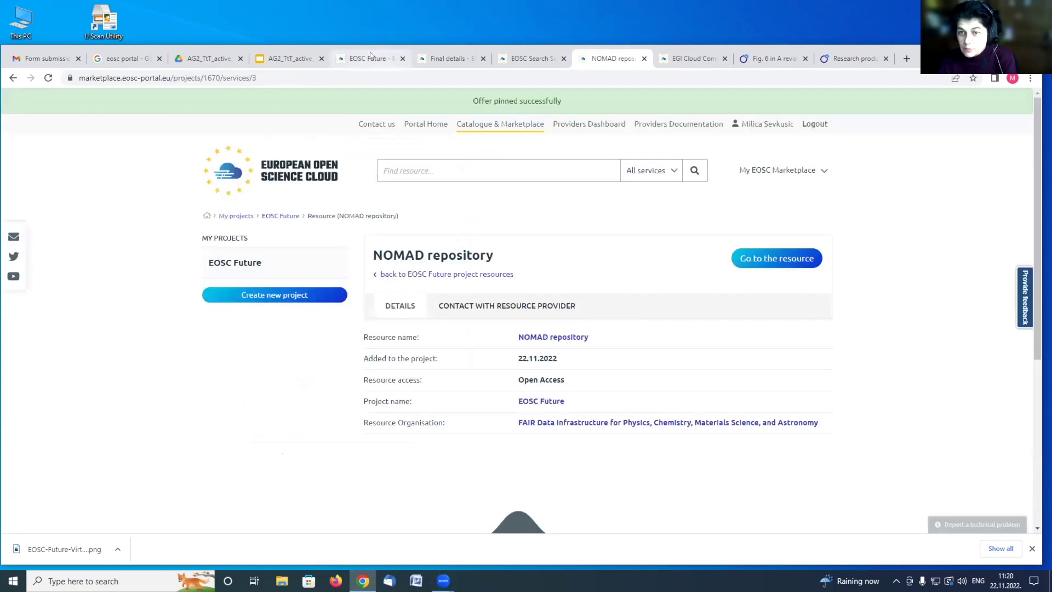
Reload the EOSC Future project page and check its open access resources for the NOMAD repository.
left_click(367, 58)
left_click(496, 78)
key("Return")
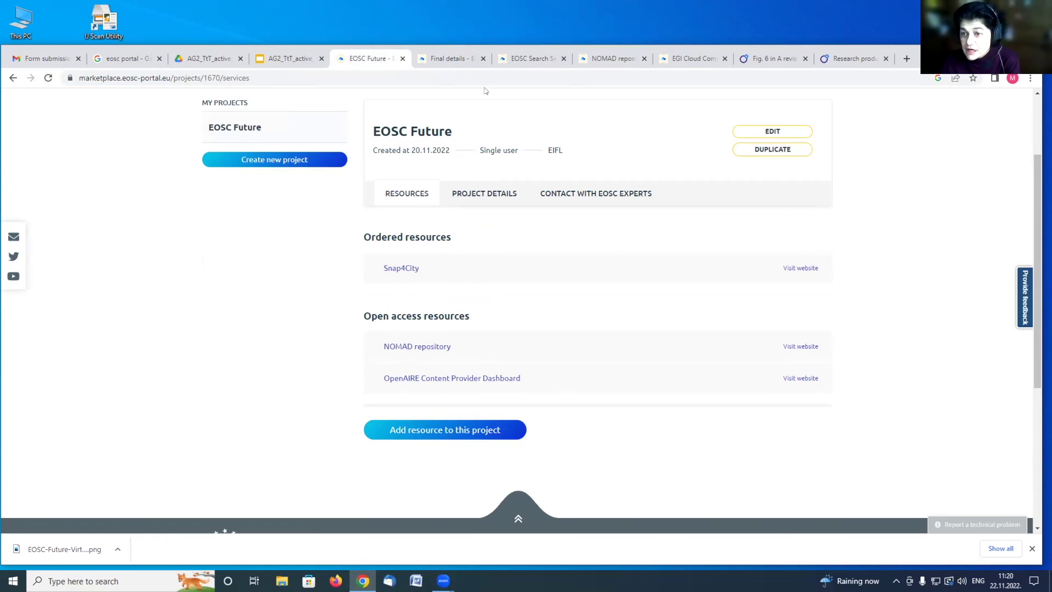
Return to the EOSC service search, remove the Open access filter and search the services for "storage".
left_click(530, 58)
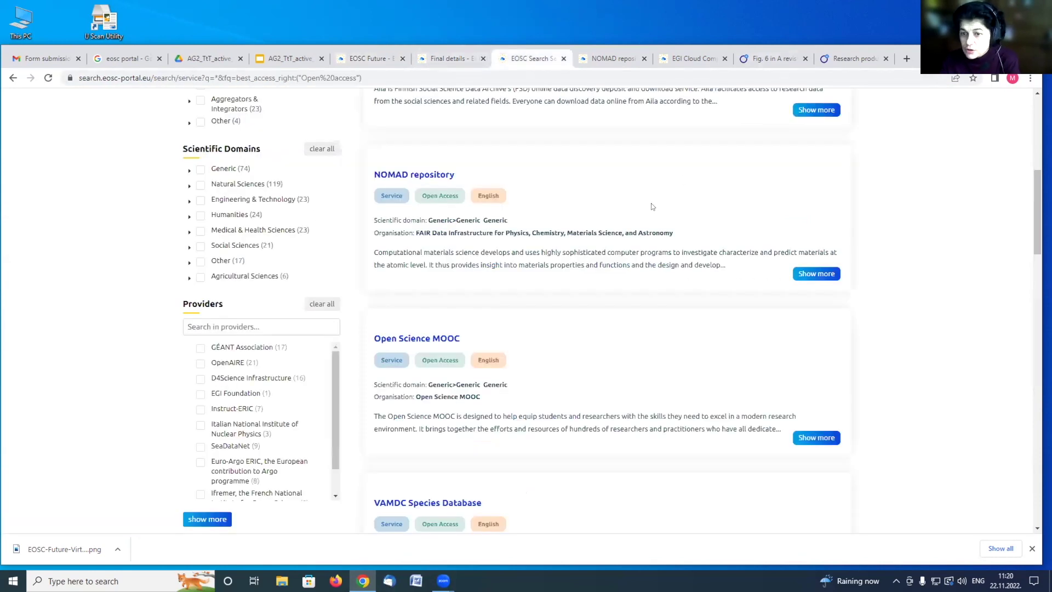
key("alt+Left")
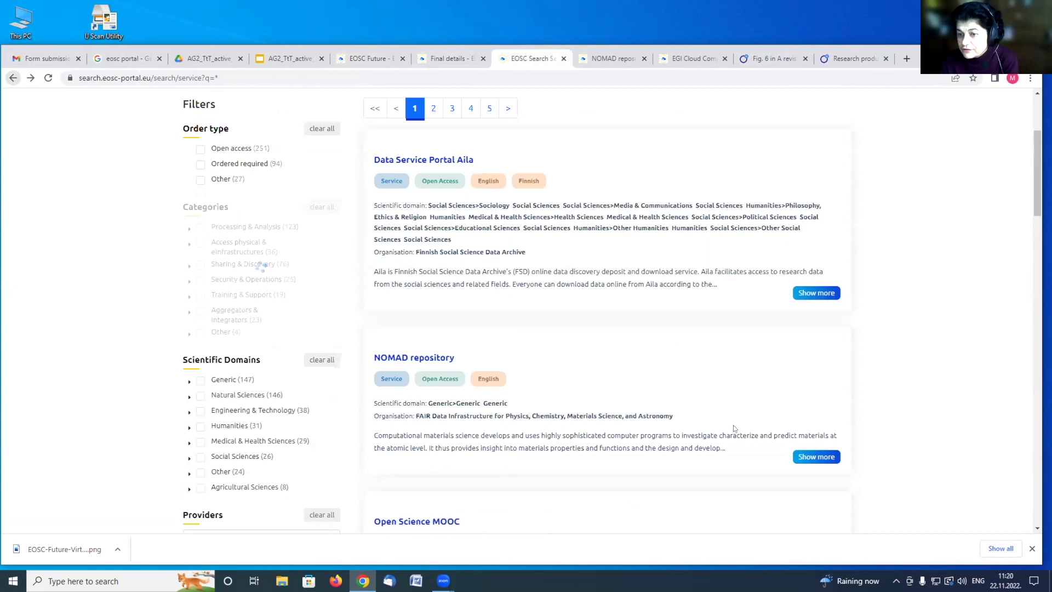
scroll(611, 325, "down", 3)
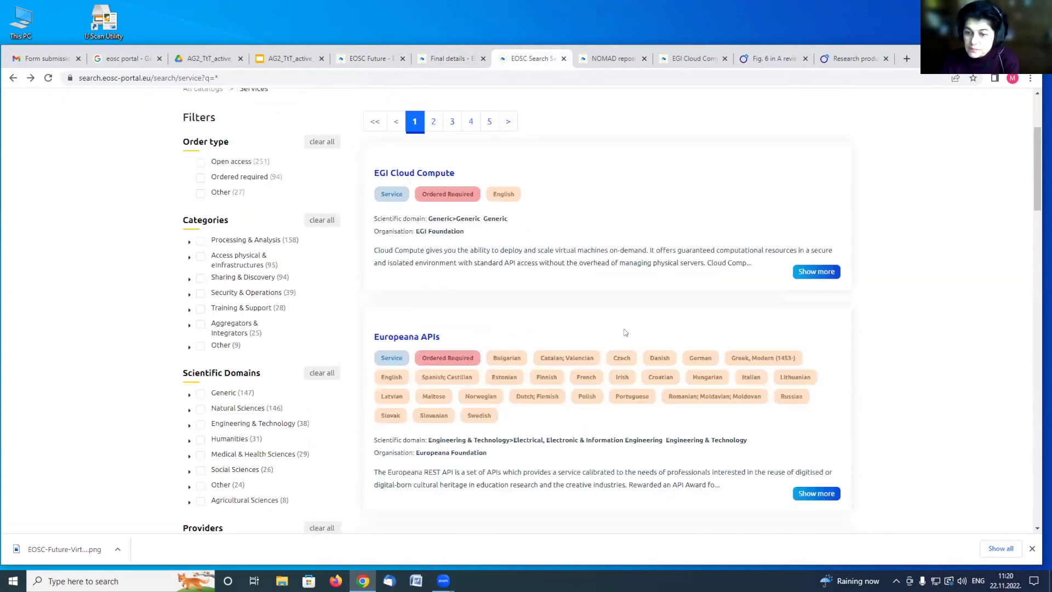
scroll(469, 138, "up", 3)
left_click(452, 146)
type("storage")
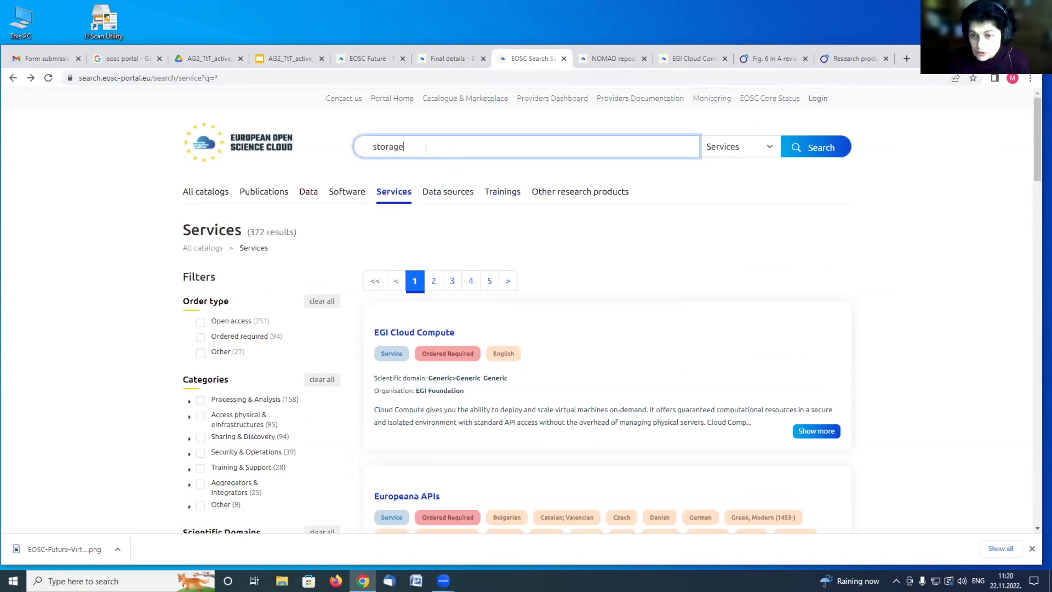
key("Return")
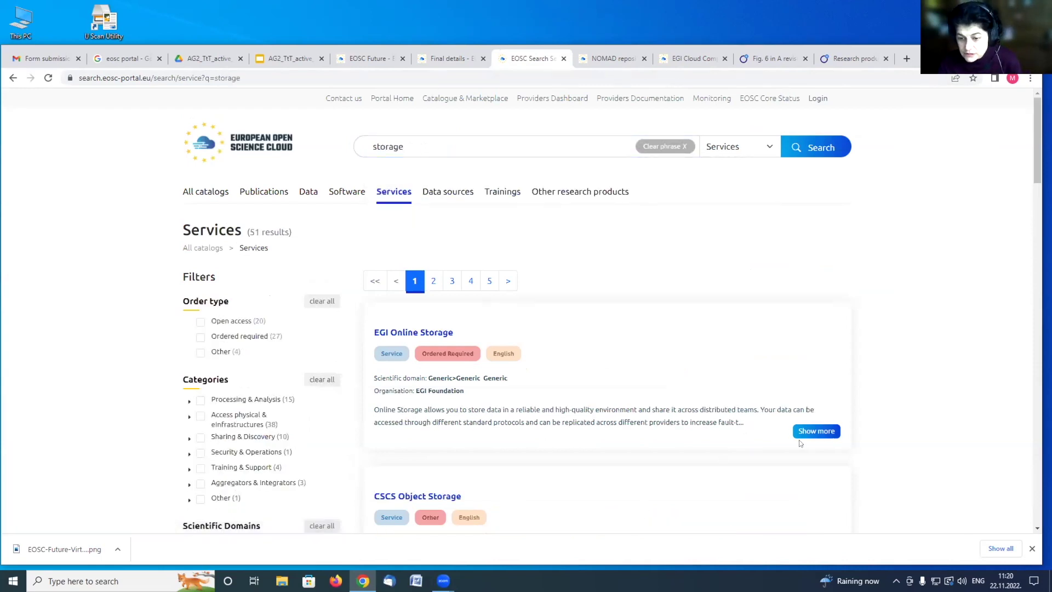
Open the Simple storage service from the search results and advance its access request to the final details.
scroll(642, 280, "down", 1)
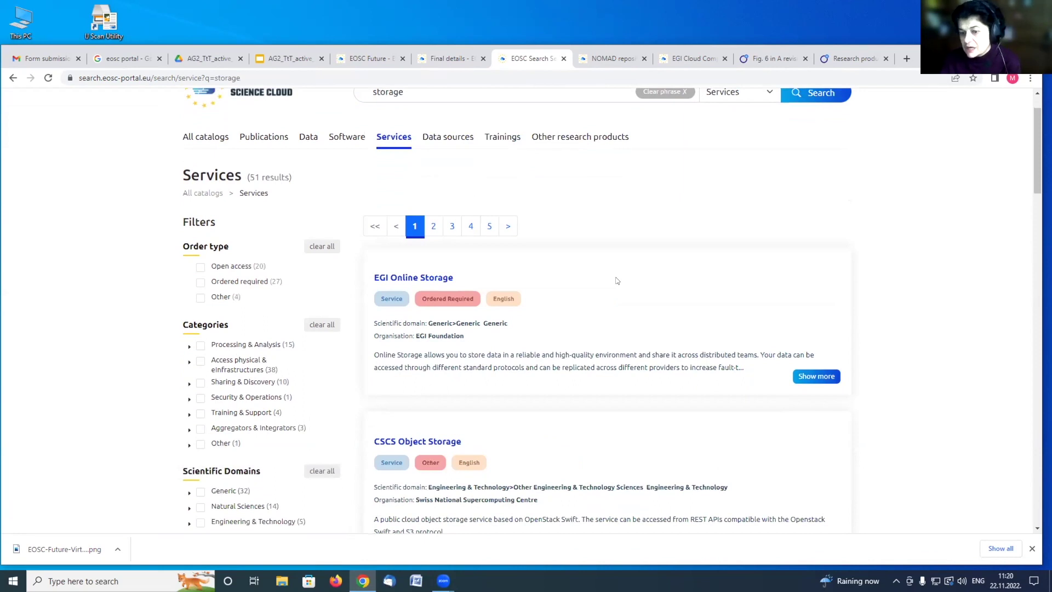
scroll(578, 294, "down", 4)
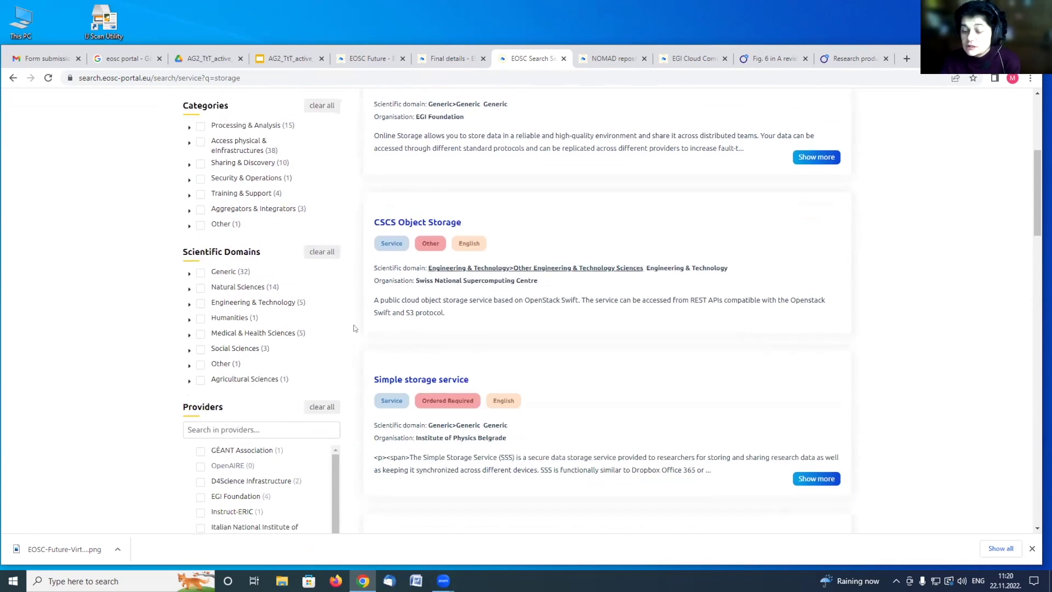
left_click(452, 379)
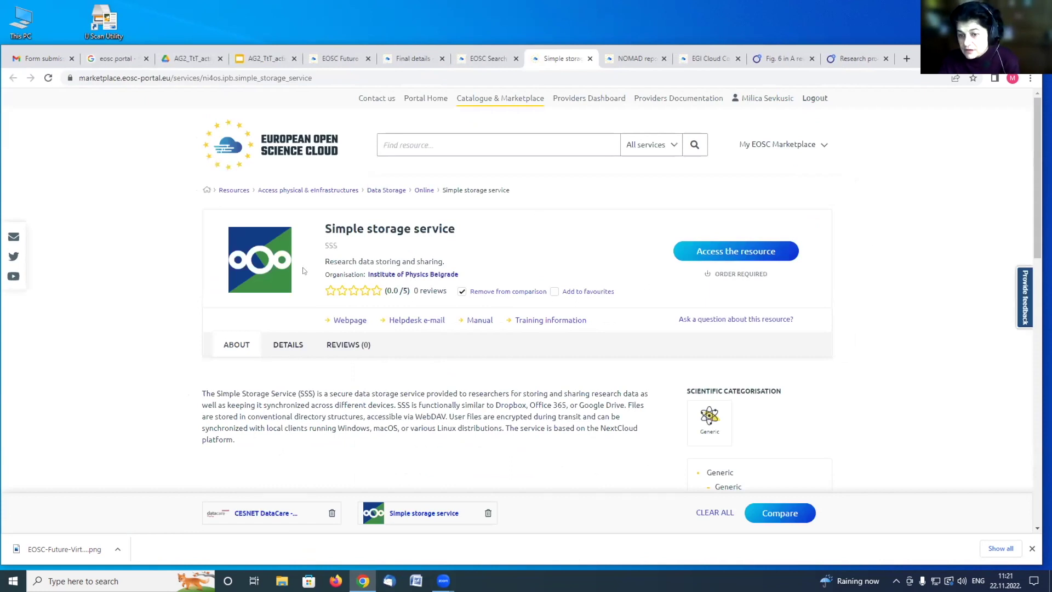
left_click(760, 248)
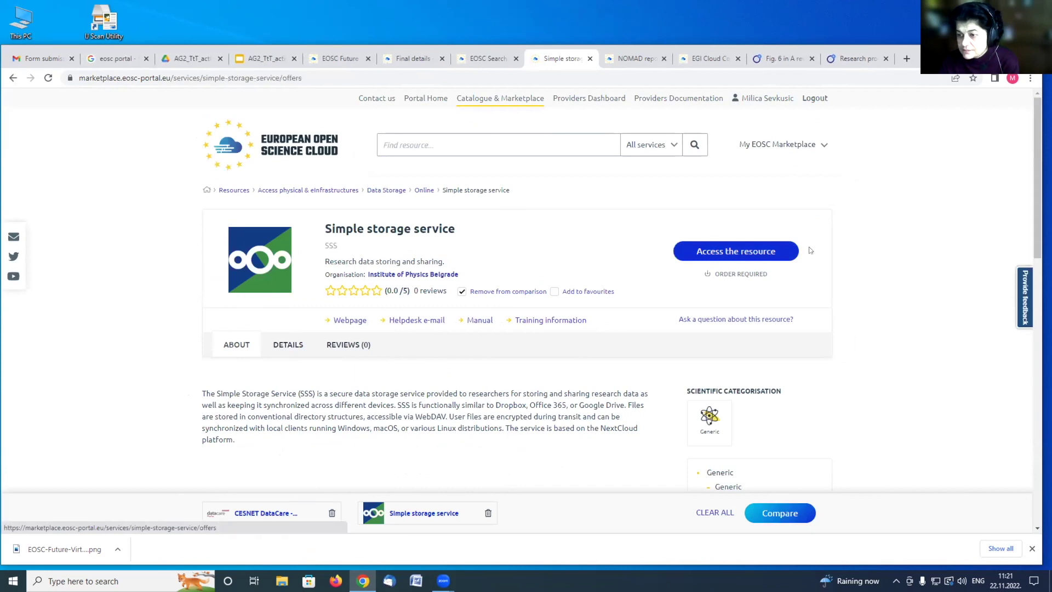
scroll(63, 219, "down", 2)
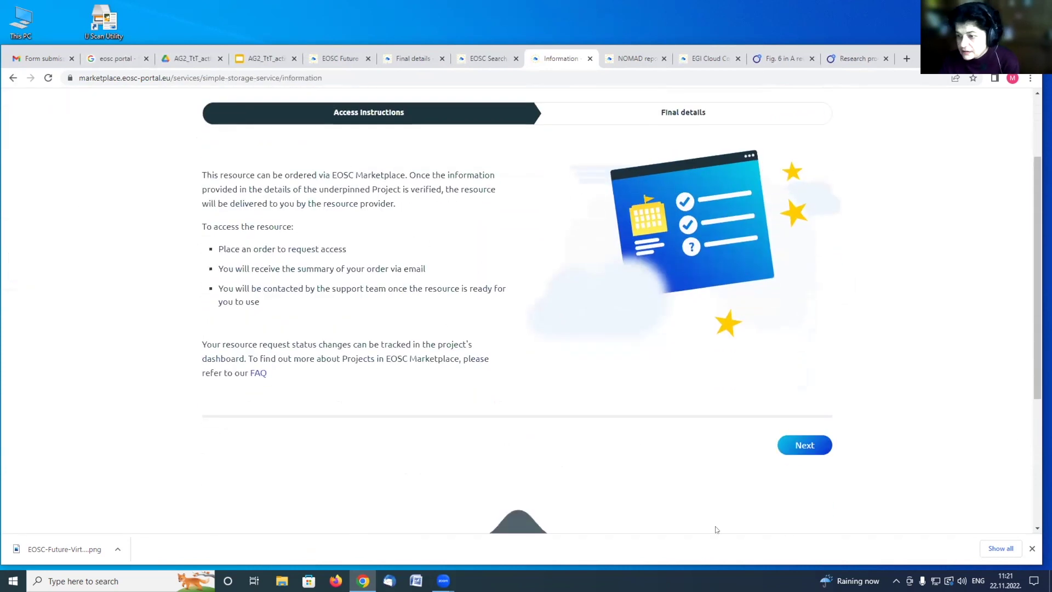
left_click(814, 443)
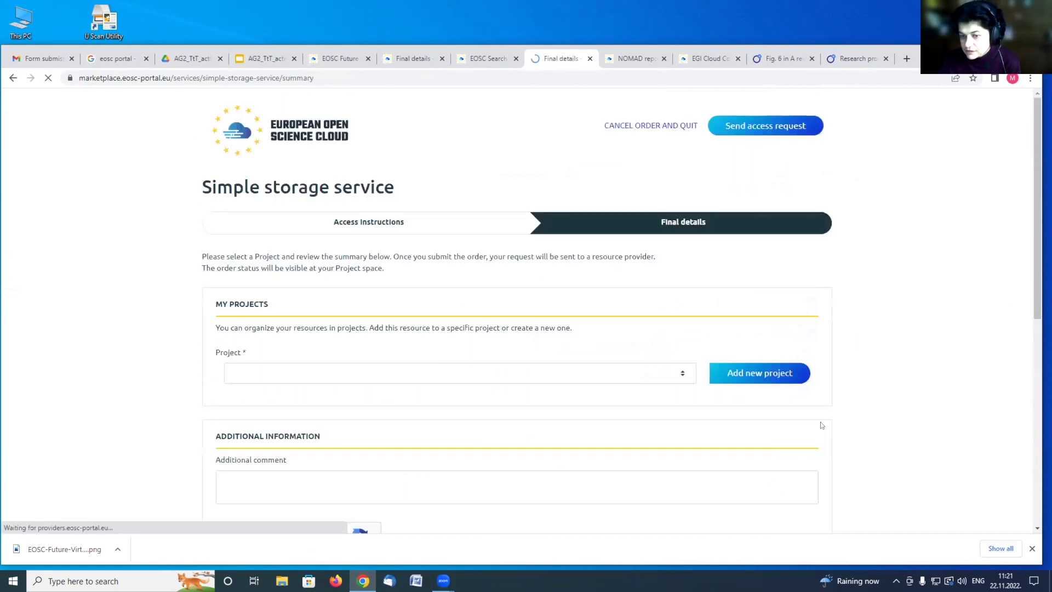
Select EOSC Future as the project for the Simple storage service order and review the request summary.
scroll(302, 477, "down", 2)
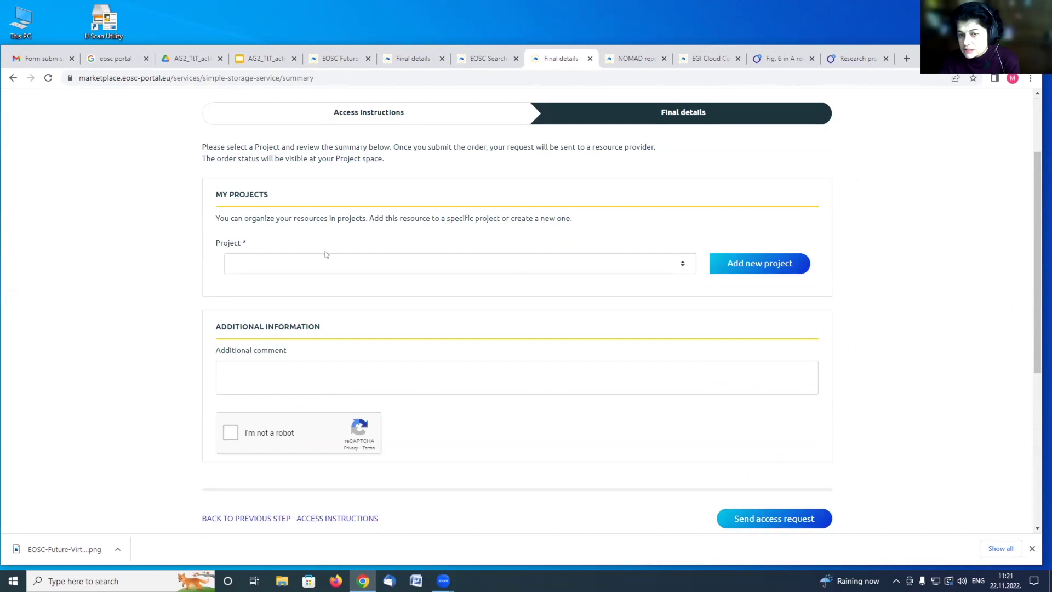
left_click(682, 263)
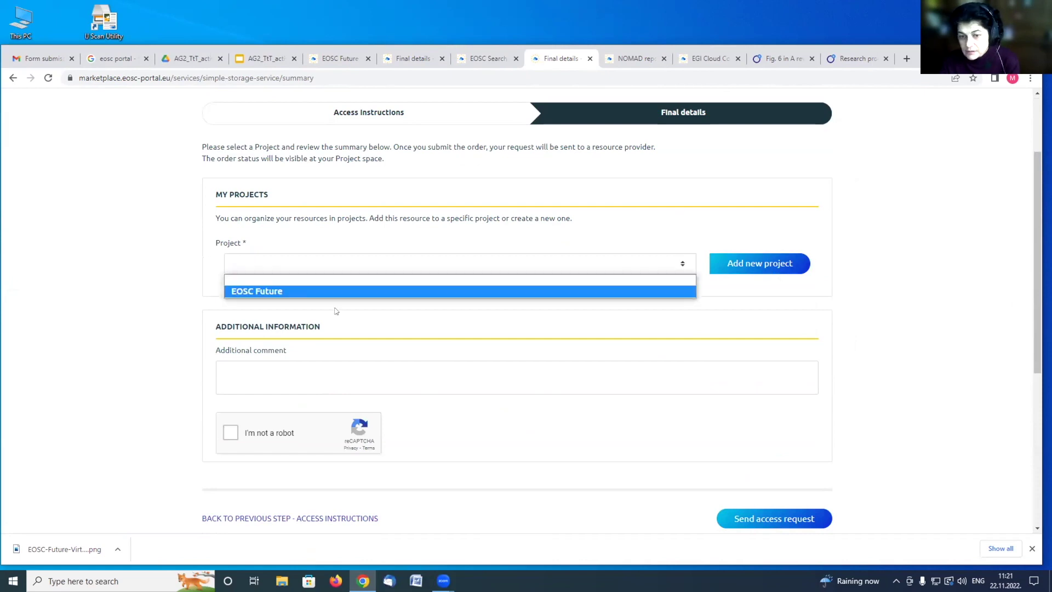
left_click(337, 290)
scroll(392, 395, "down", 5)
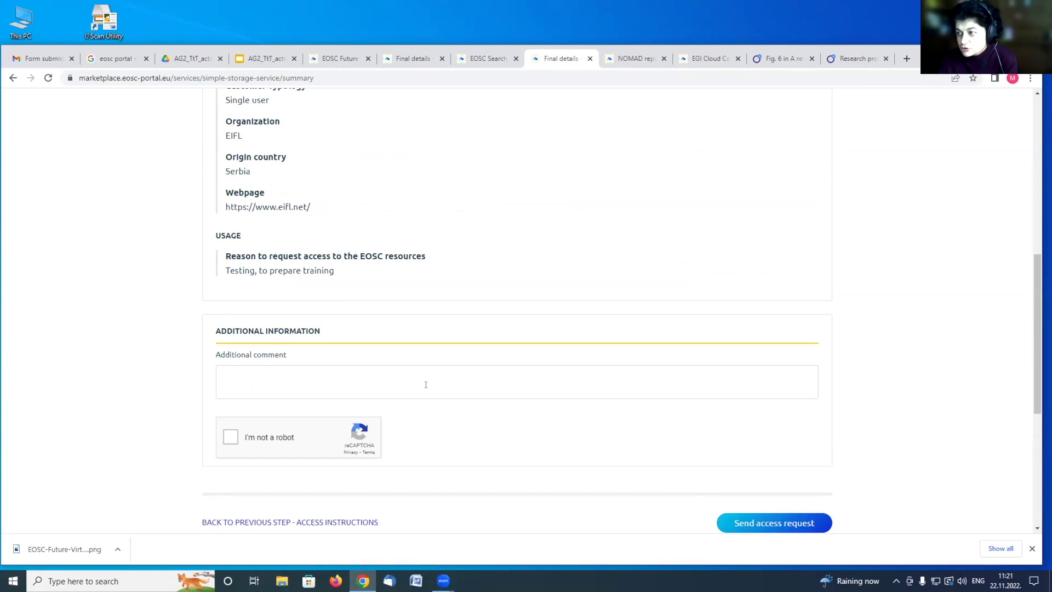
scroll(460, 358, "up", 8)
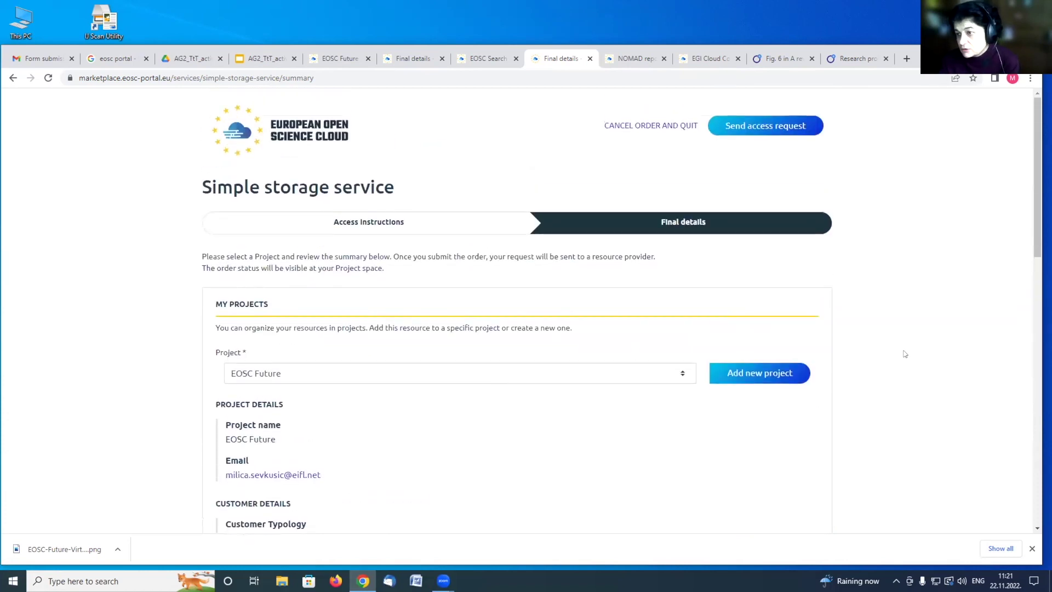